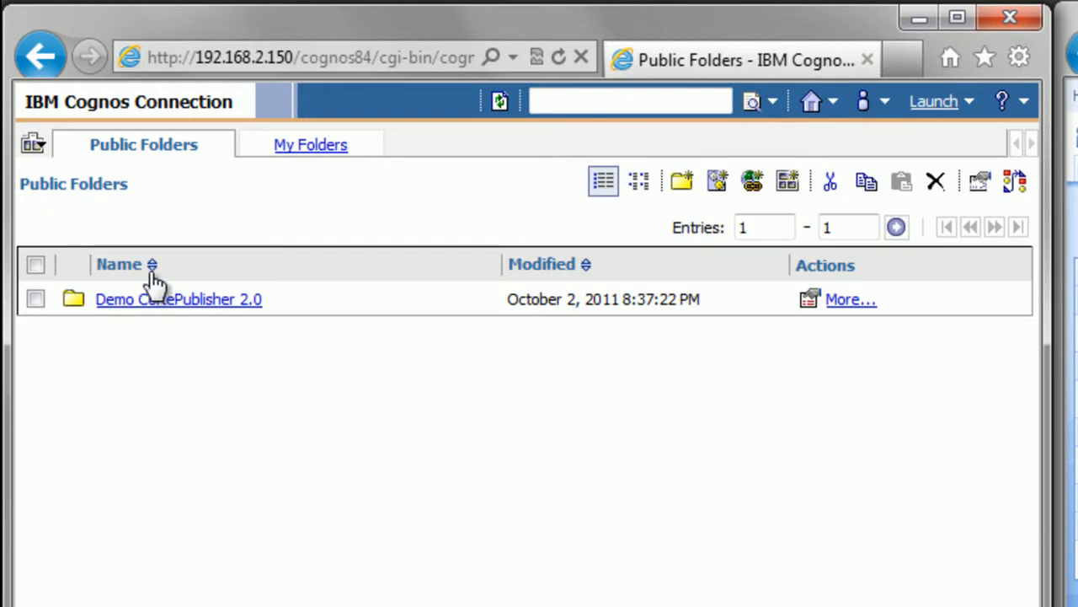
Step: Open the advanced run options for 'a report' inside the 'a report' folder of Demo CoRePublisher 2.0
left_click(129, 302)
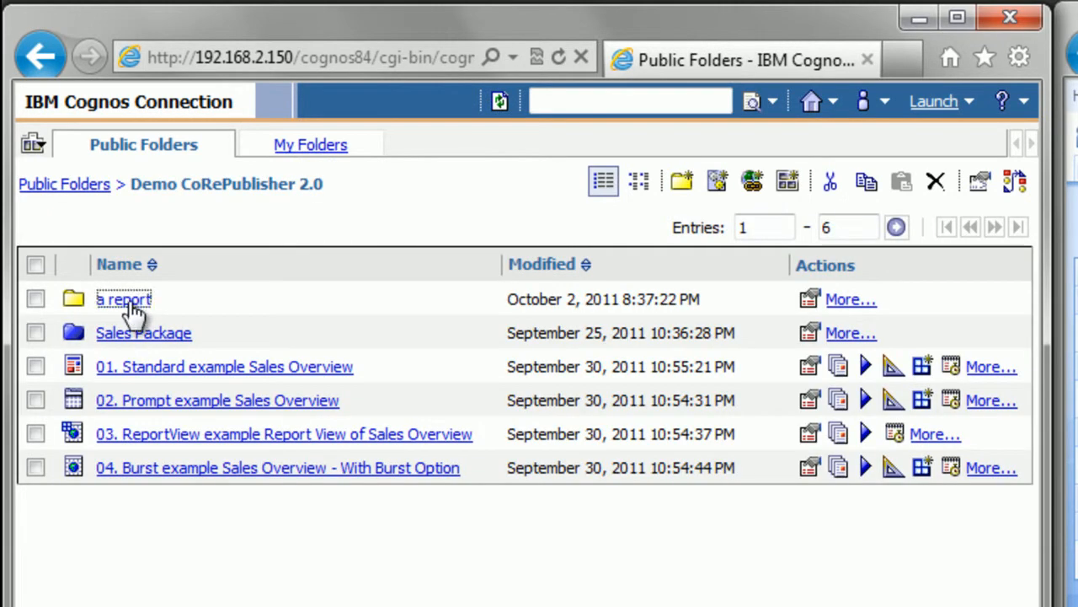
left_click(132, 303)
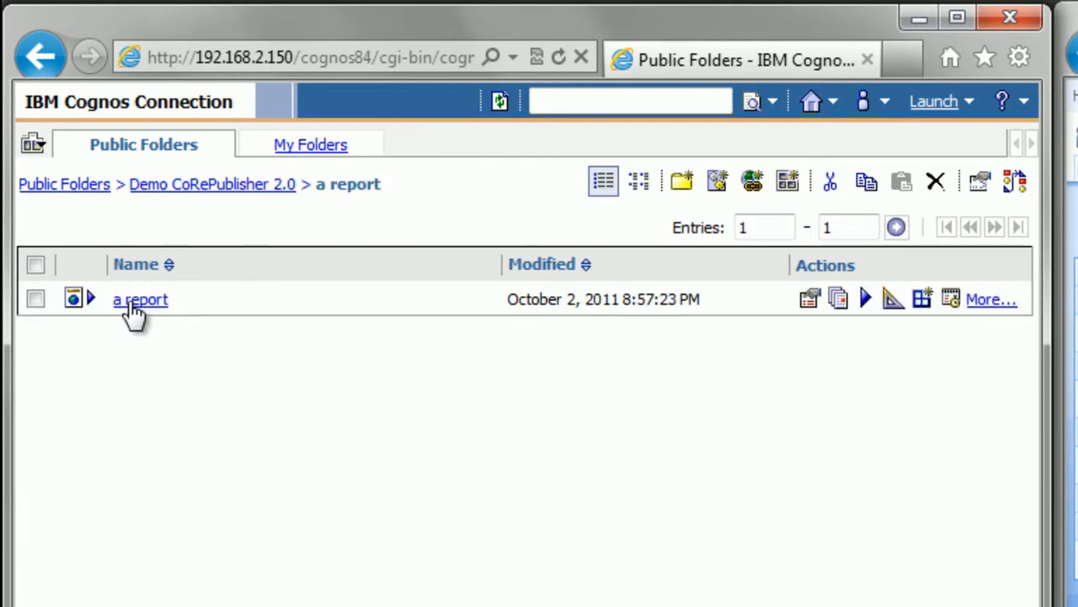
left_click(866, 300)
left_click(849, 207)
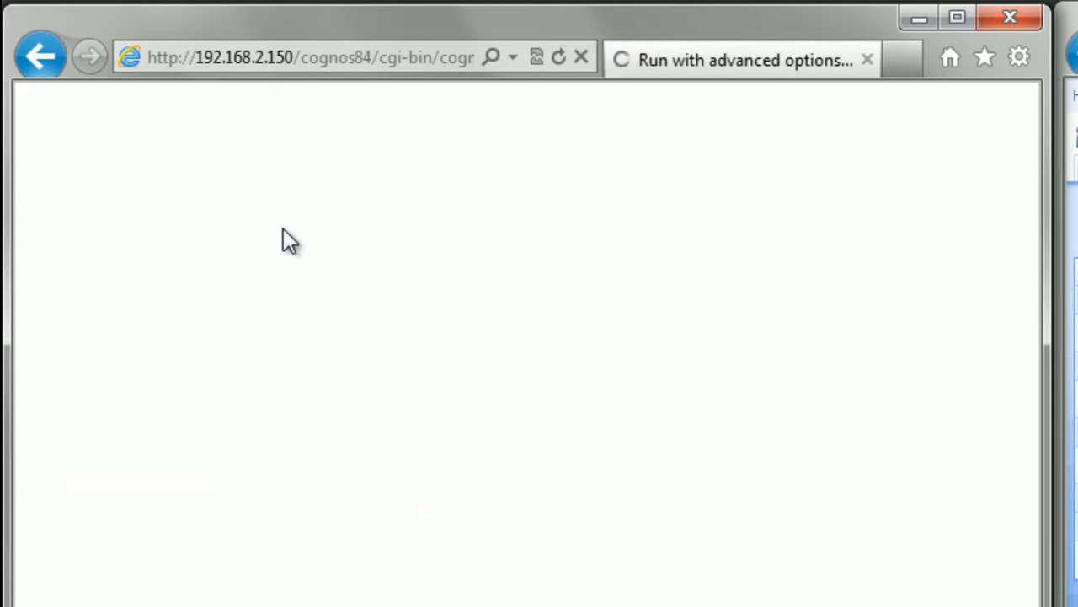
Step: Submit the report to run now in PDF format with the report saved
left_click(49, 257)
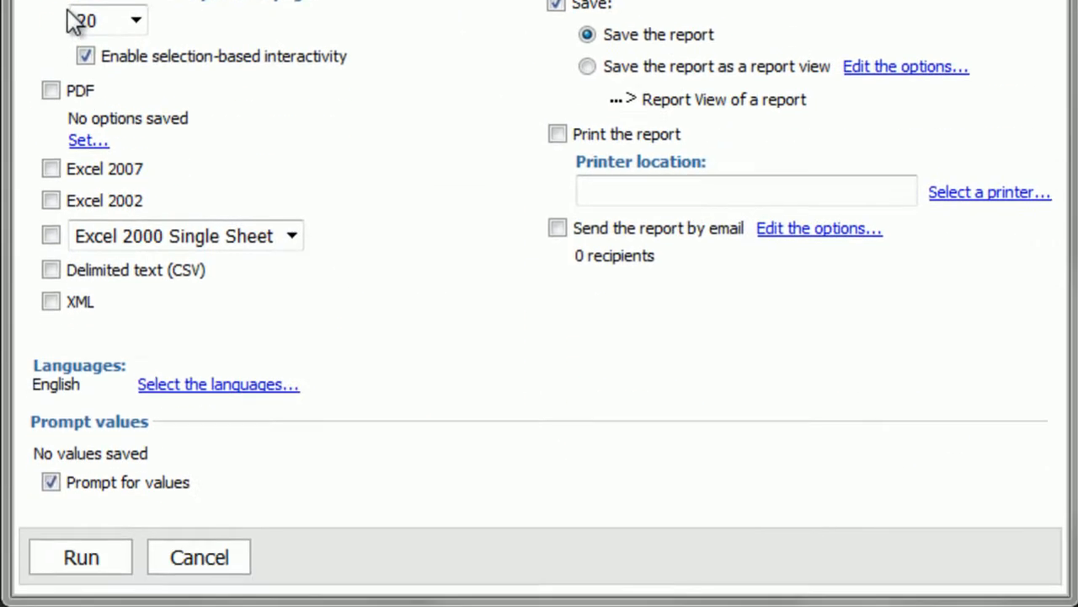
left_click(50, 89)
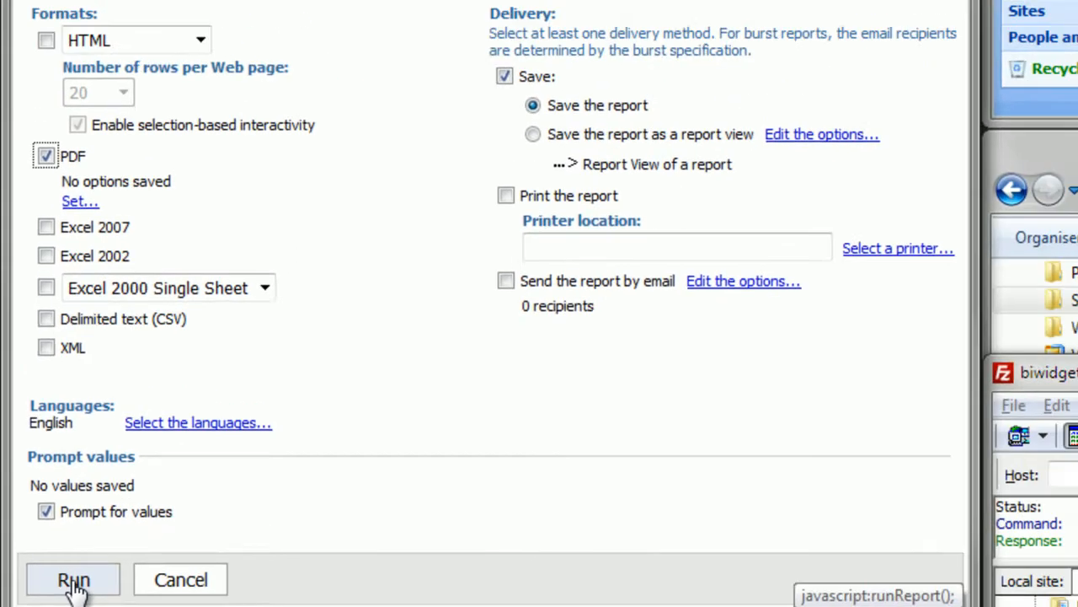
left_click(72, 581)
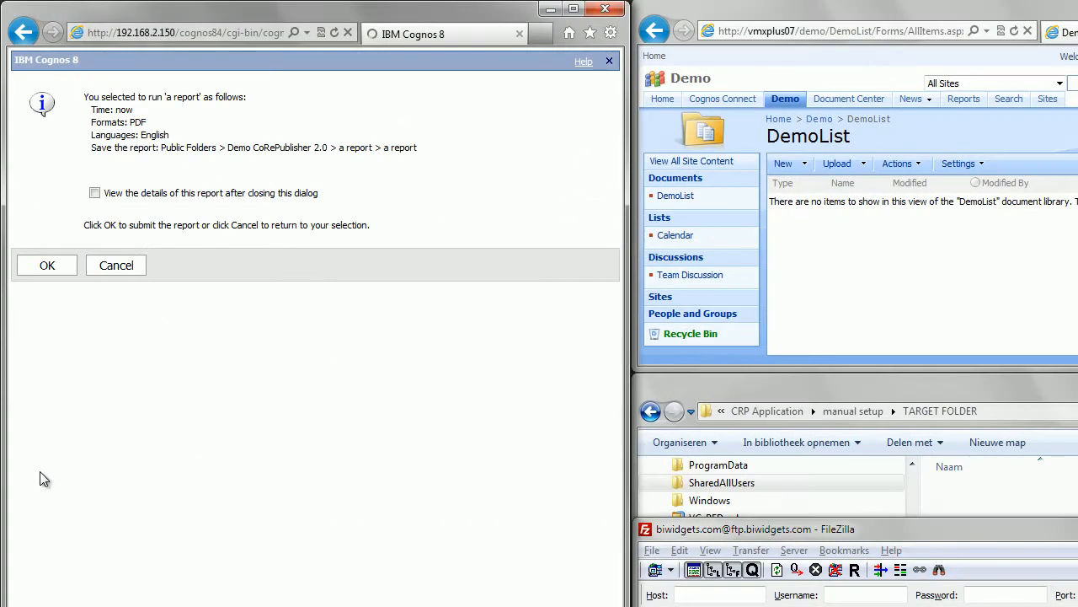
left_click(57, 269)
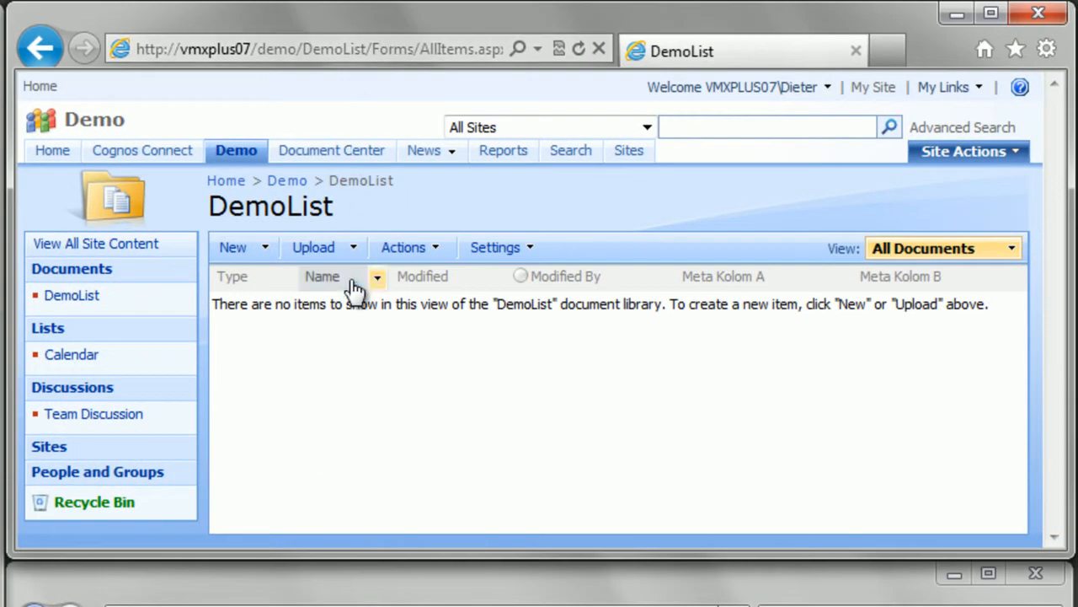
Step: Check the SharePoint DemoList, the TARGET FOLDER directory and the refreshed FileZilla remote ftp directory for the published PDF report
left_click(351, 280)
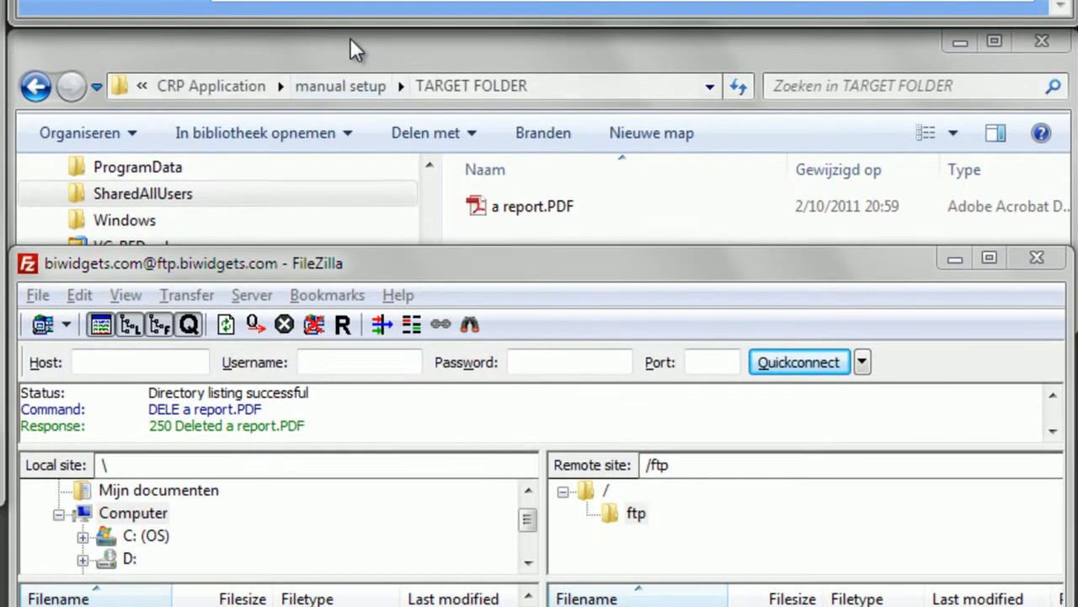
left_click(350, 39)
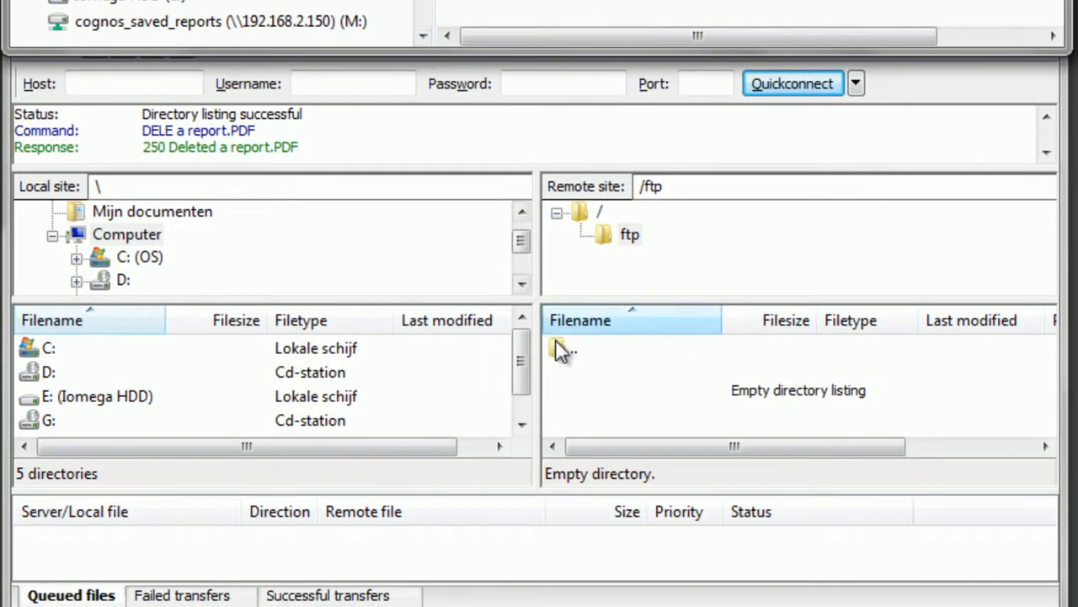
left_click(613, 491)
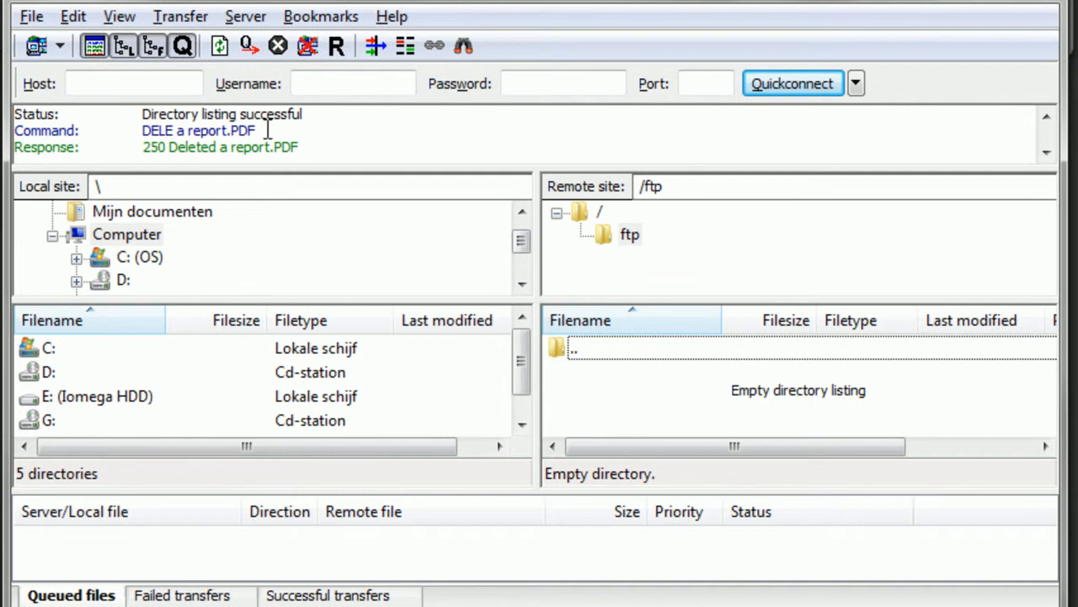
left_click(220, 47)
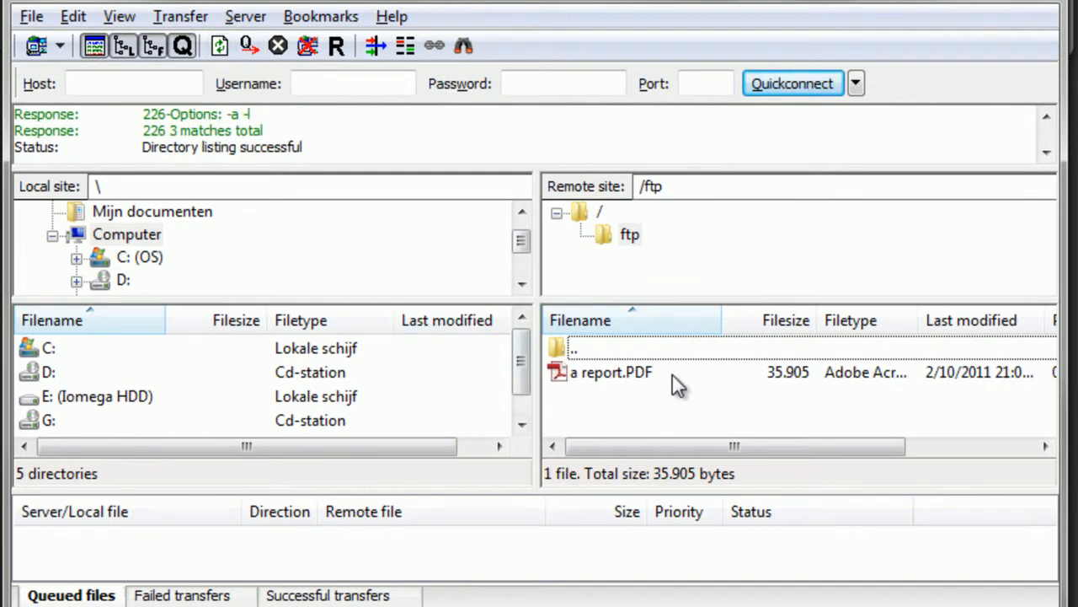
left_click(633, 244)
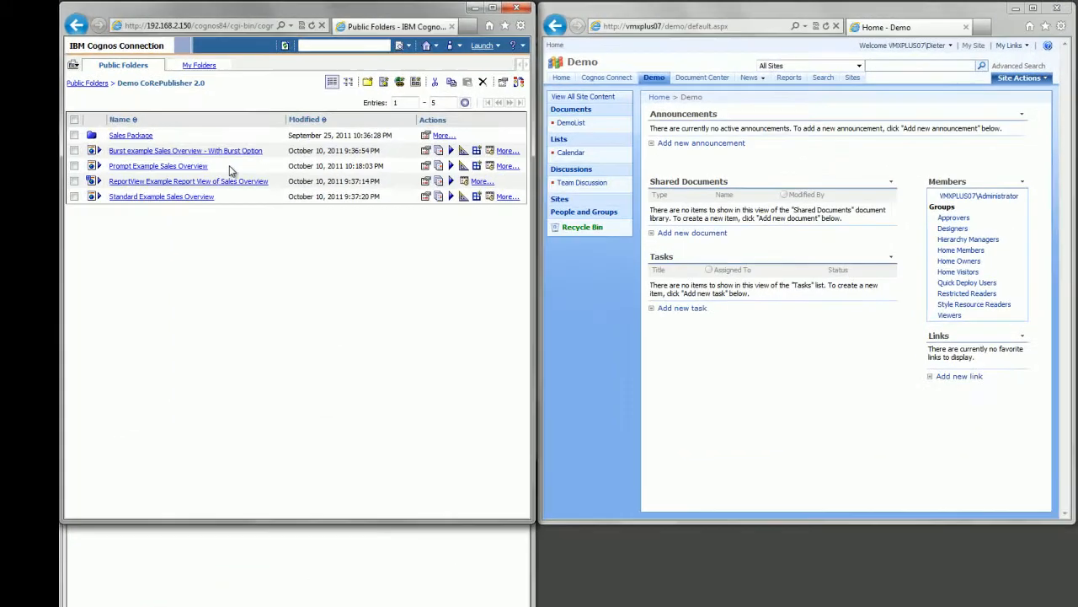
Step: Run Prompt Example Sales Overview for Belgium with the Antwerp and Ghent sales departments, and return to the report list
left_click_drag(270, 134, 183, 136)
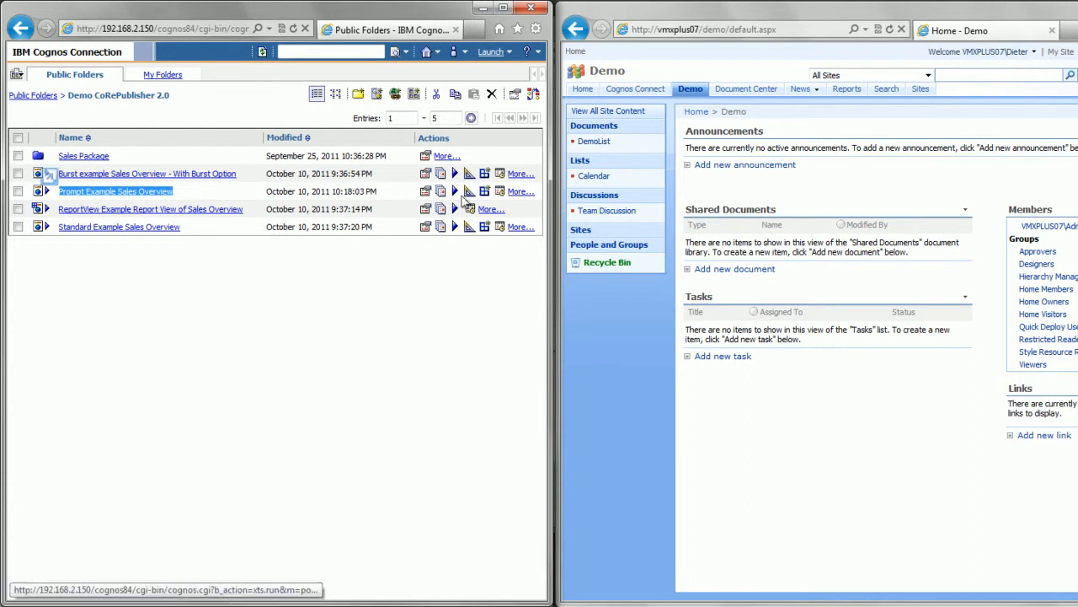
left_click(454, 193)
left_click(44, 364)
left_click(180, 82)
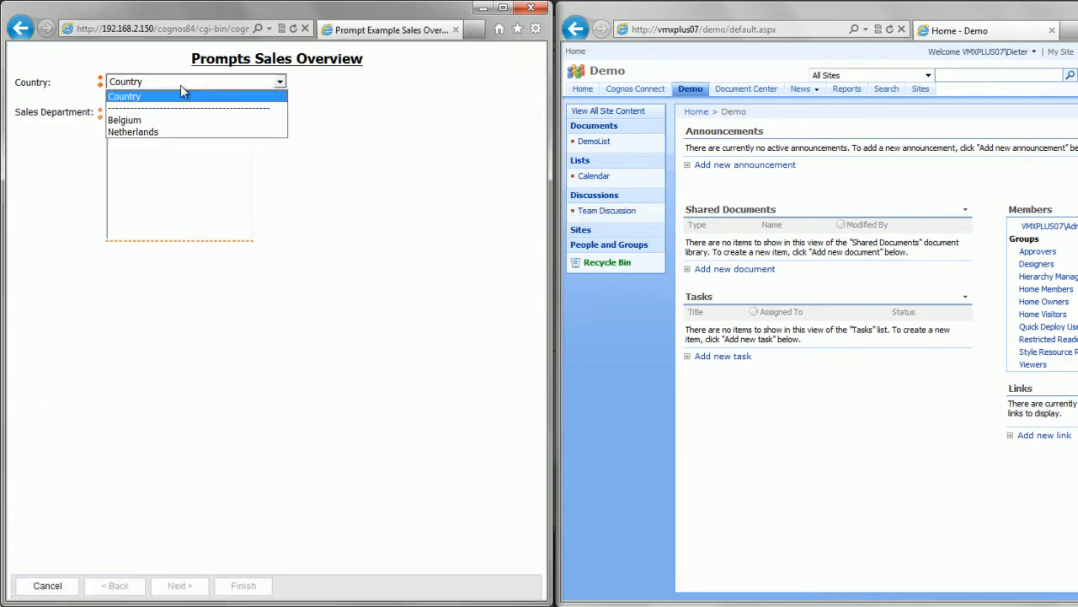
left_click(125, 120)
left_click_drag(126, 112, 126, 125)
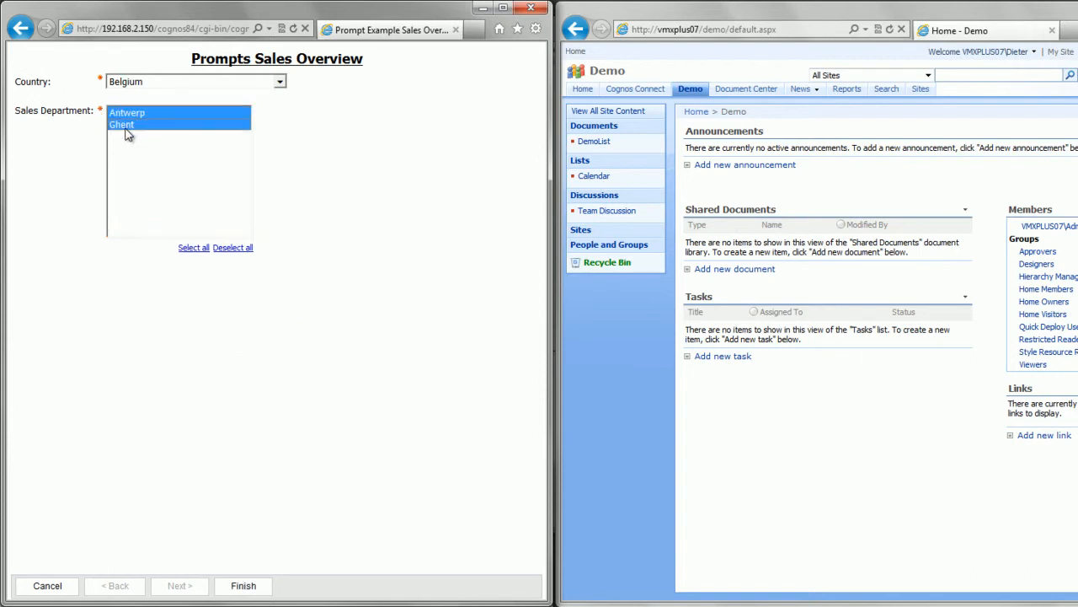
left_click(245, 587)
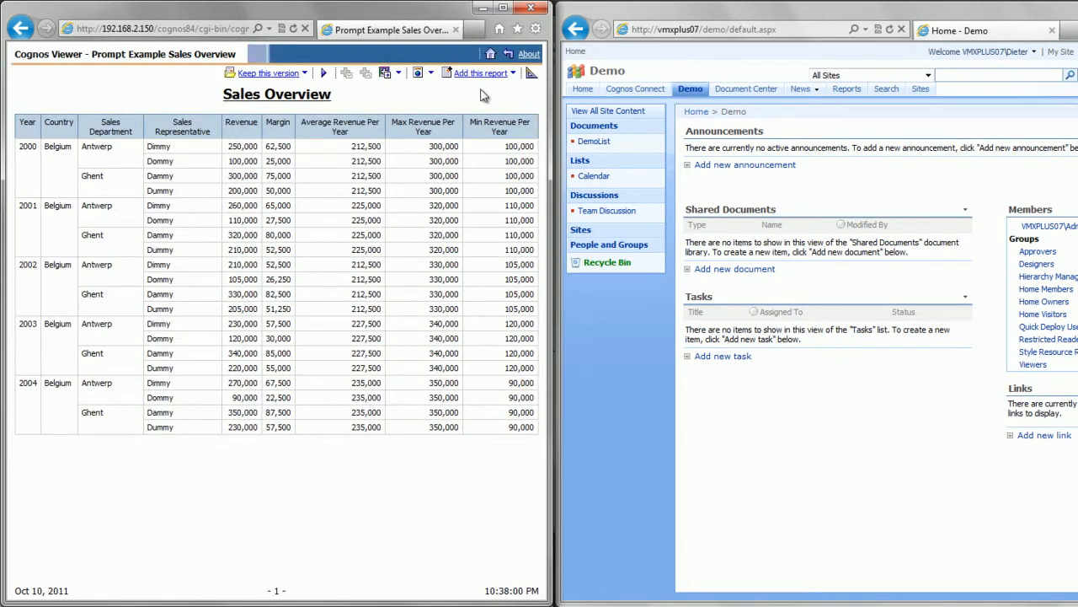
left_click(508, 53)
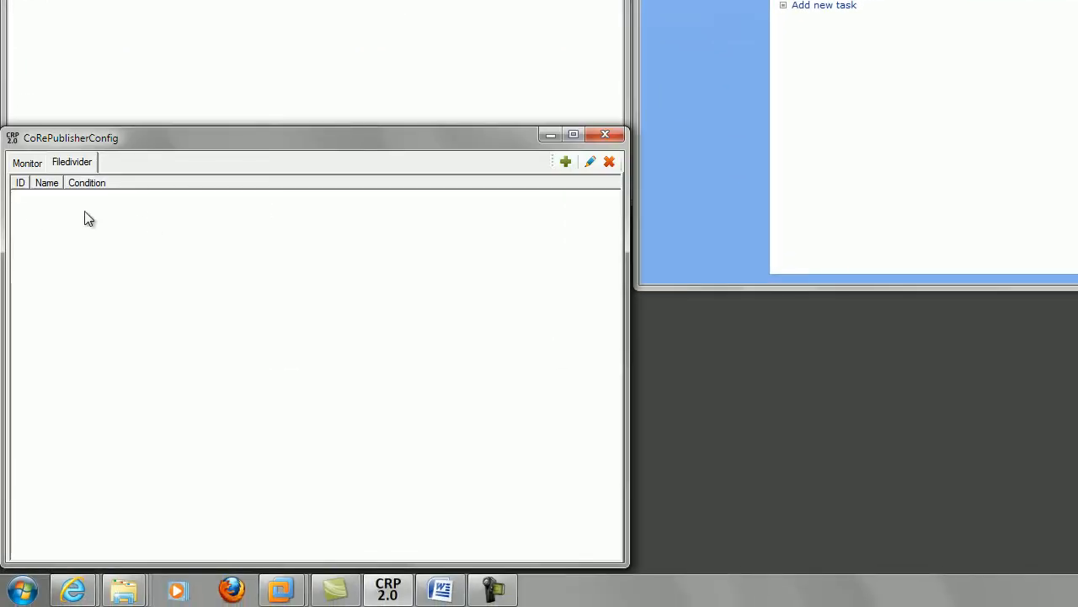
left_click(573, 163)
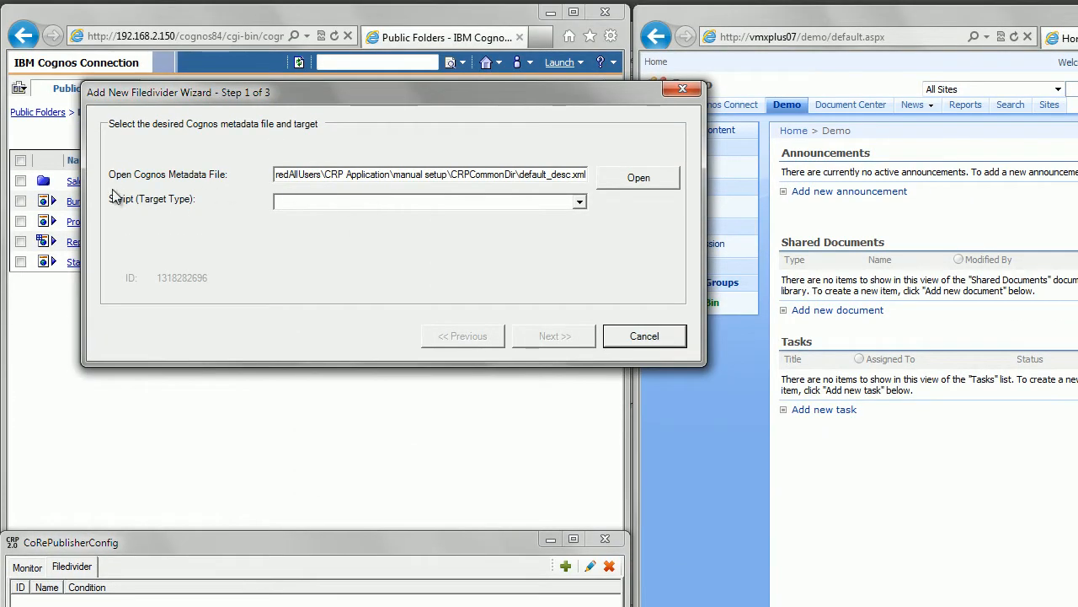
left_click(638, 182)
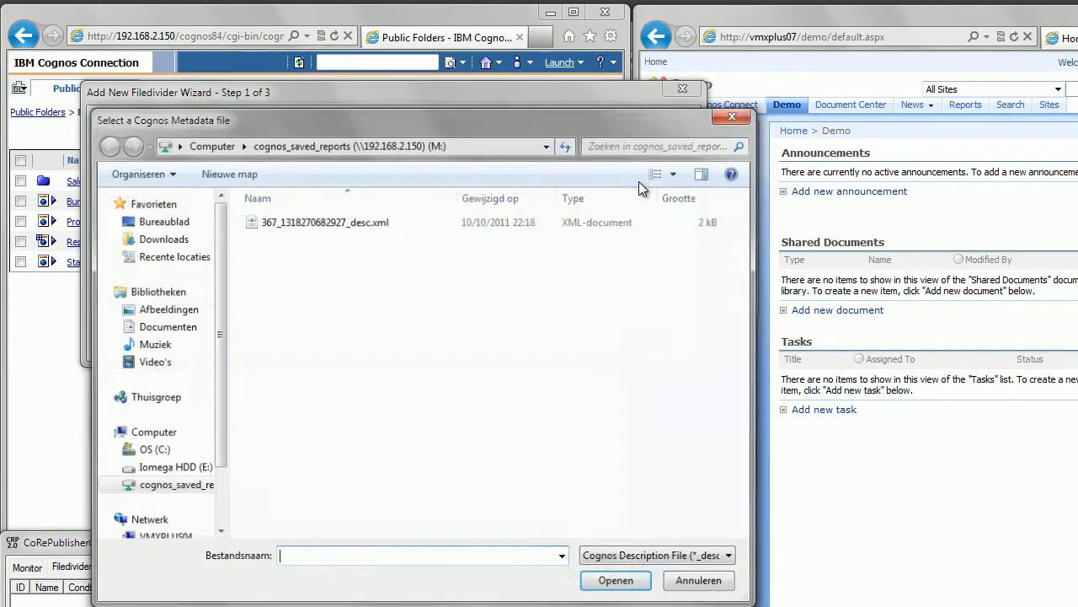
left_click(345, 222)
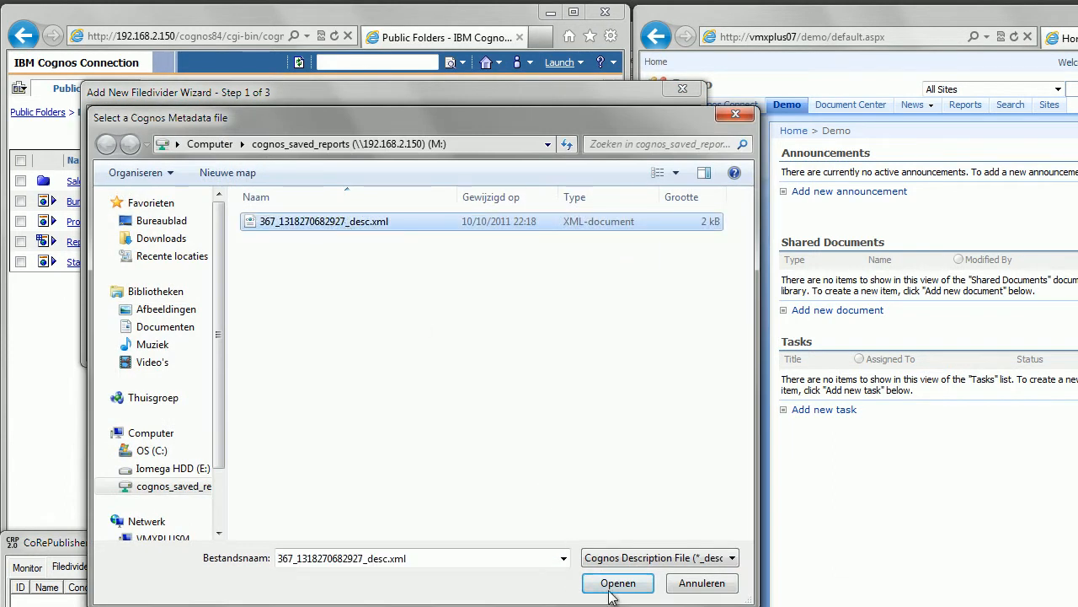
left_click(613, 586)
left_click(322, 205)
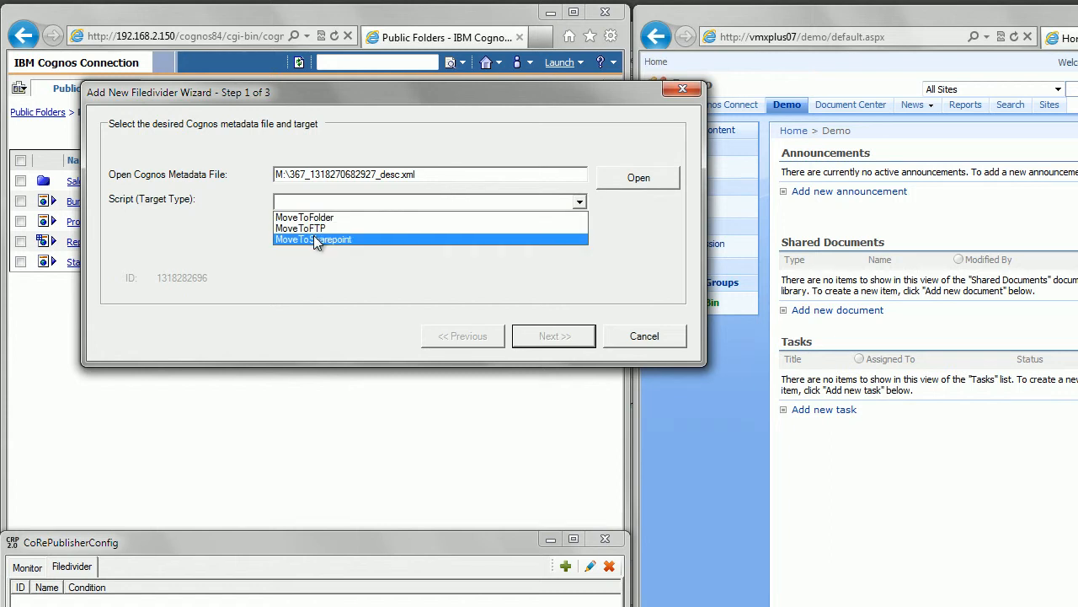
left_click(313, 235)
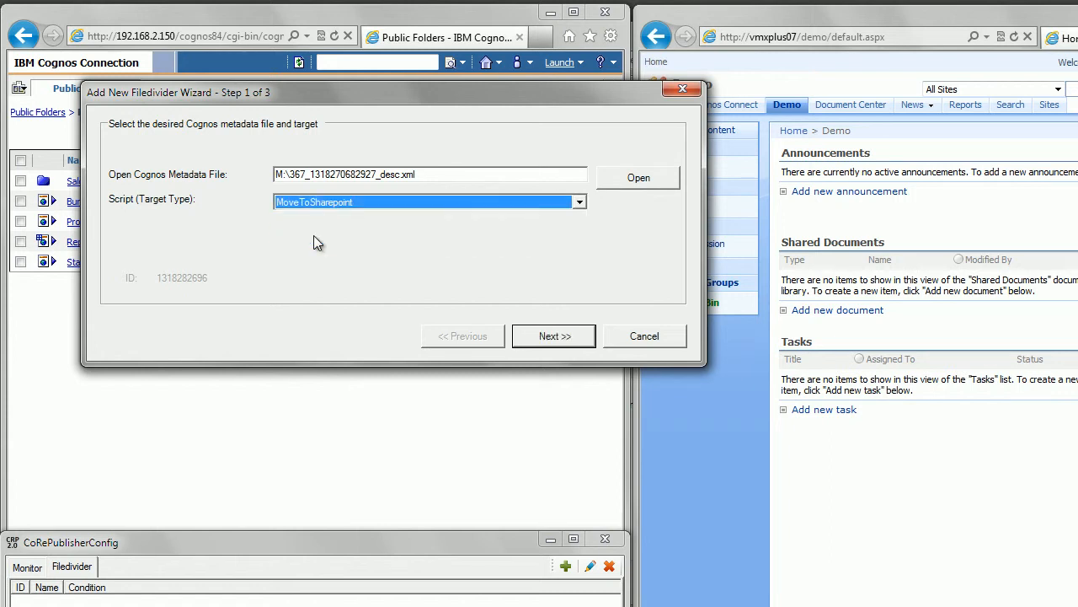
left_click(548, 337)
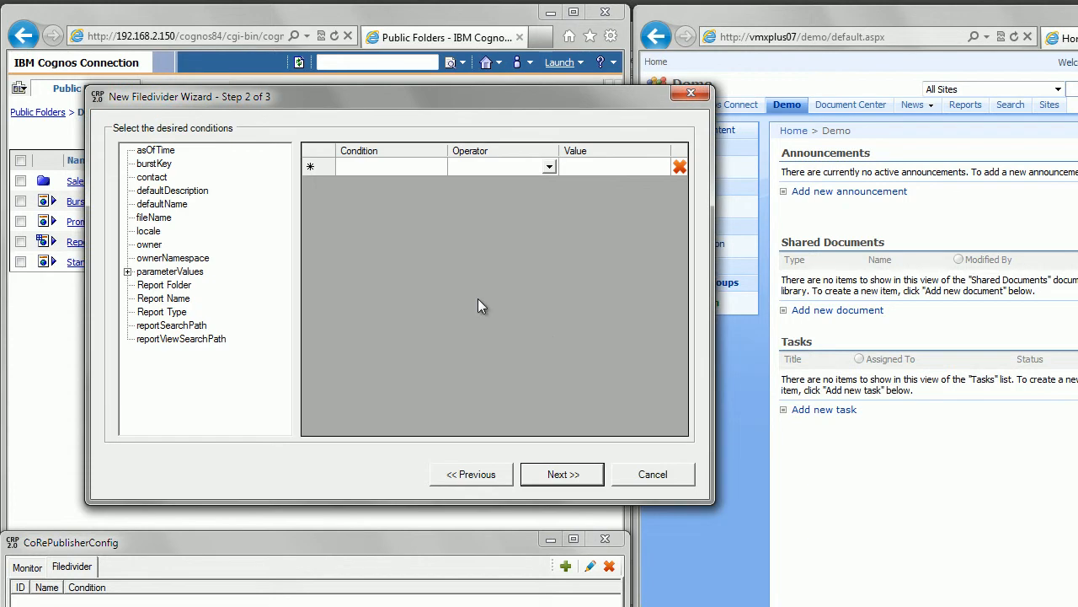
Step: Add a condition that Report Name equals Prompt Example Sales Overview and continue to the variables step of the wizard
left_click(375, 173)
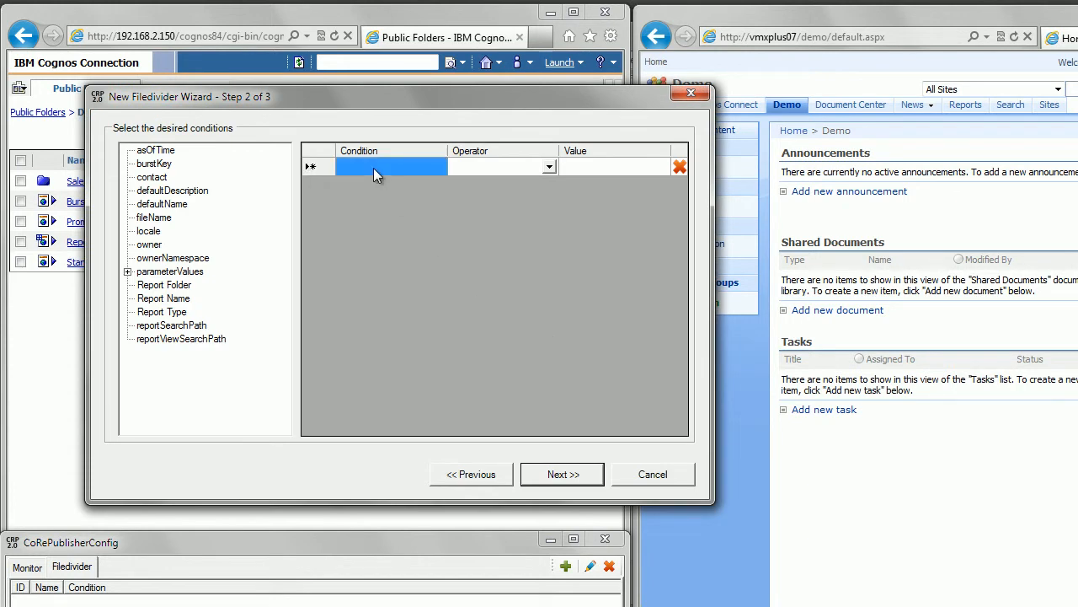
left_click(171, 300)
double_click(171, 300)
left_click(550, 171)
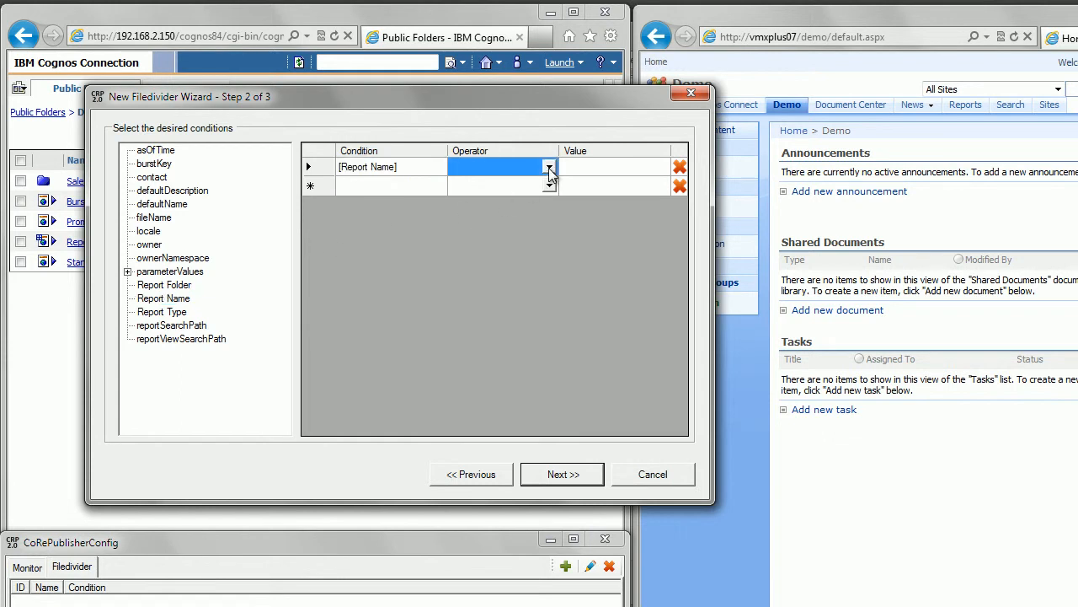
left_click(550, 171)
left_click(522, 180)
left_click(584, 168)
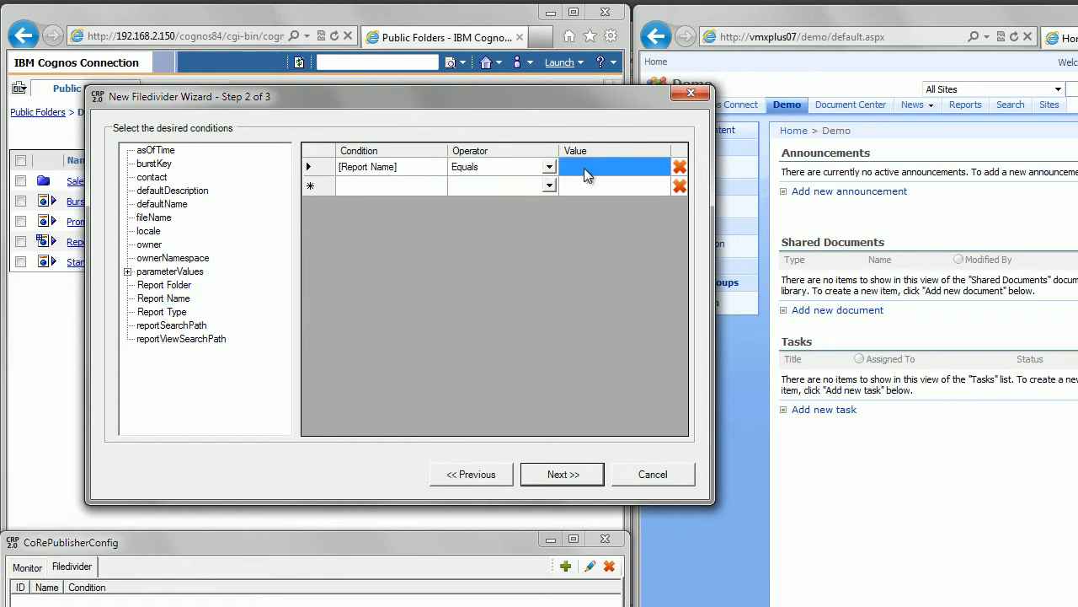
double_click(170, 301)
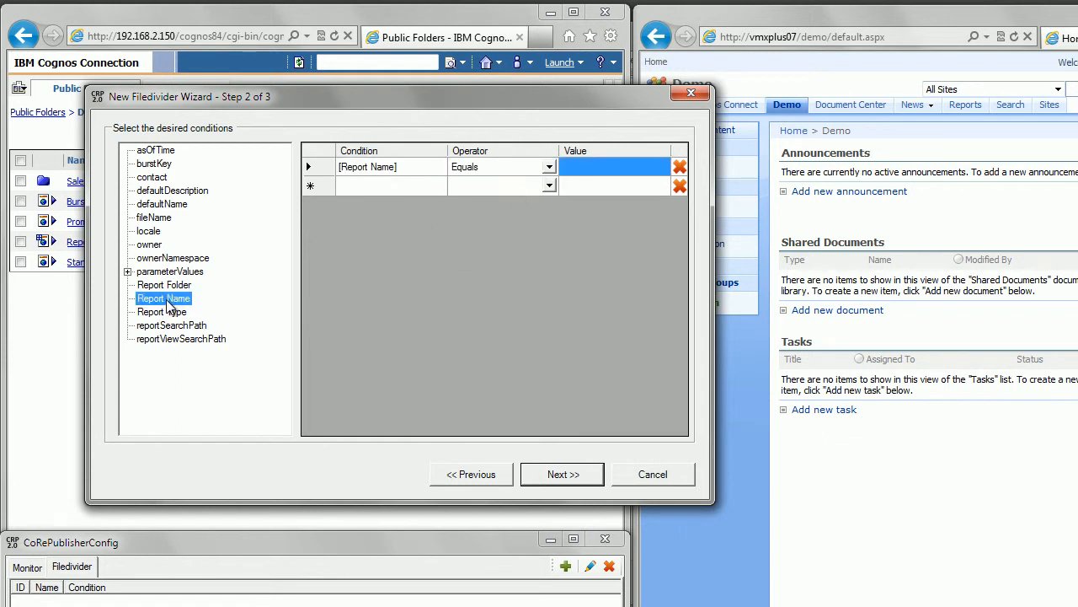
left_click_drag(712, 231, 895, 231)
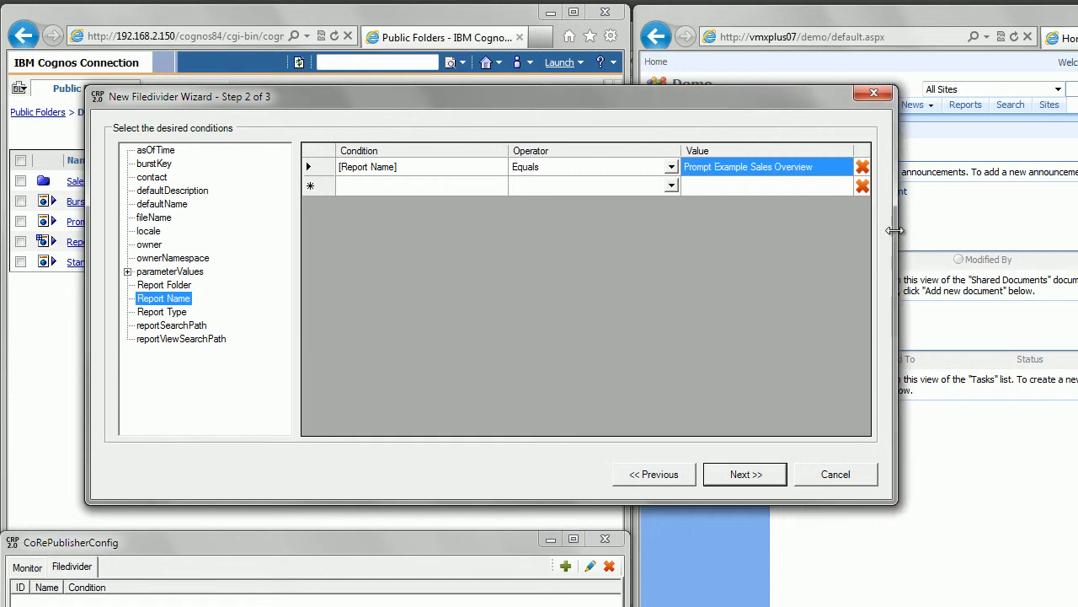
left_click(733, 474)
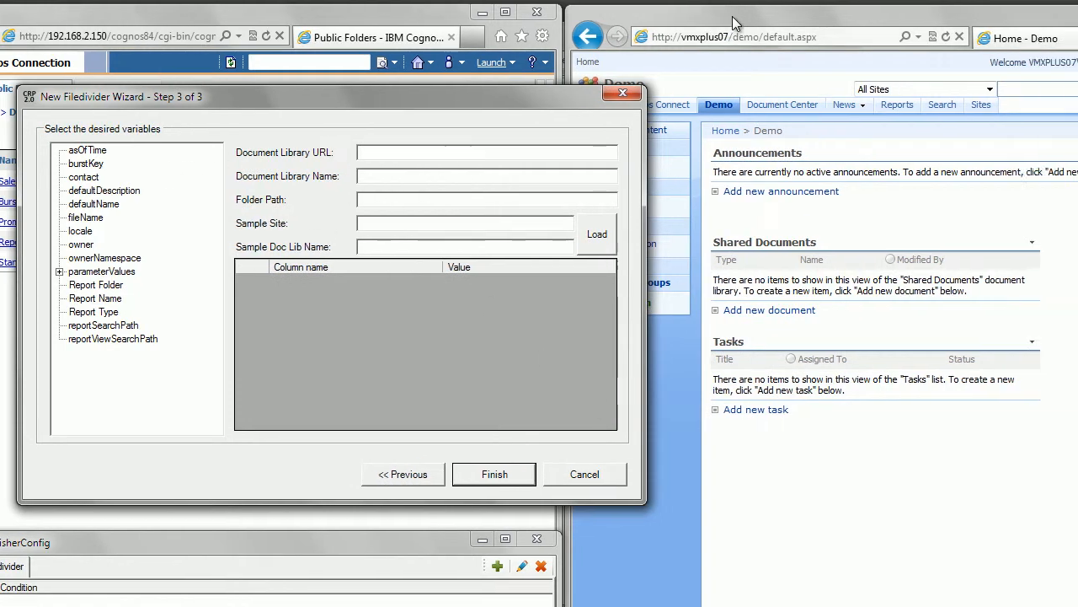
left_click(800, 16)
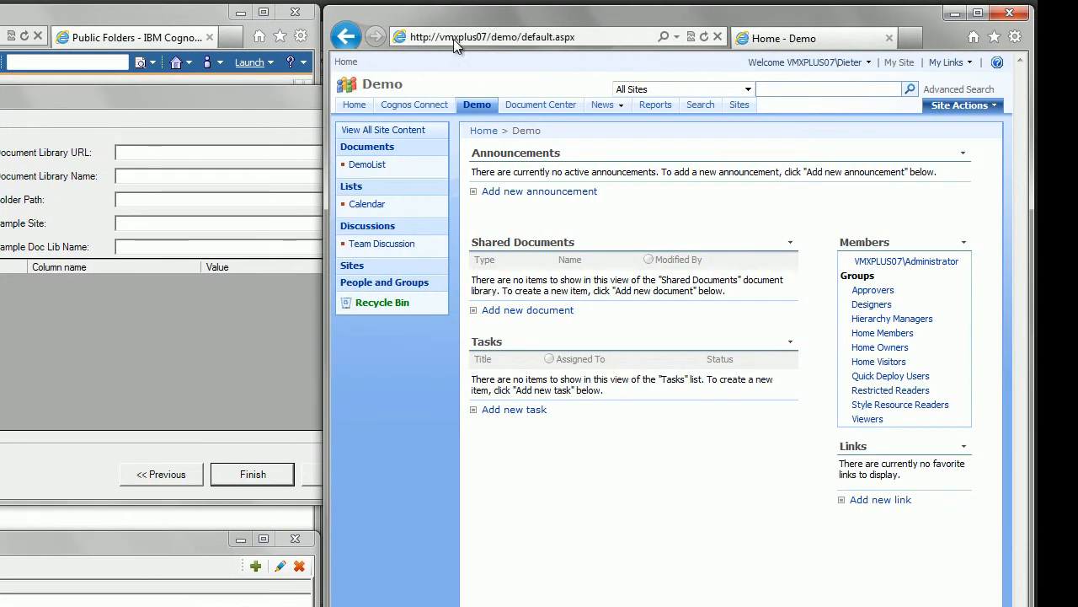
left_click(368, 165)
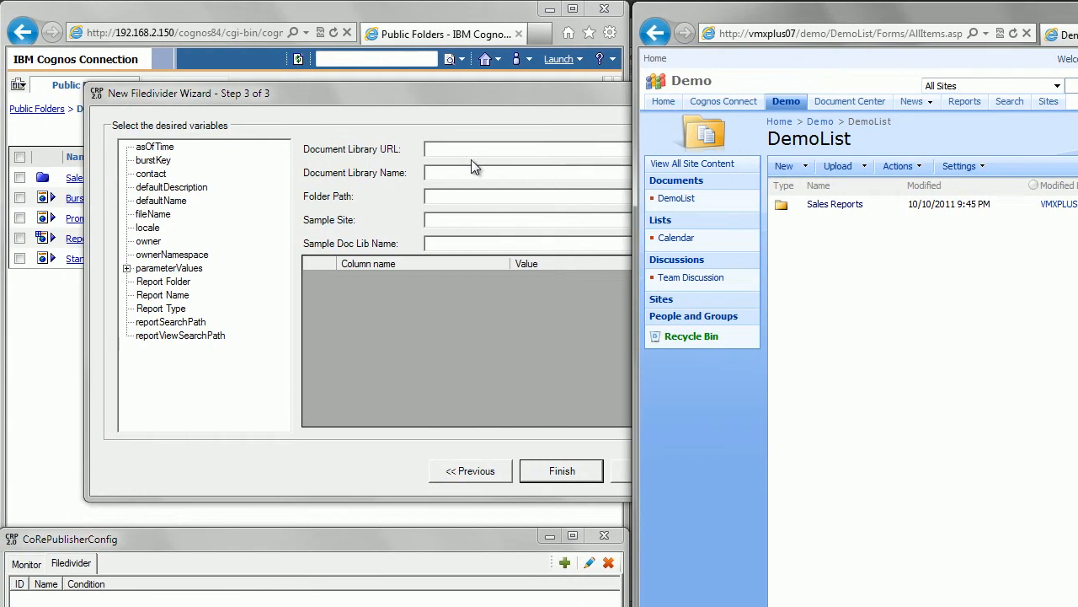
left_click(450, 149)
type("http://vmxplus07/demo/")
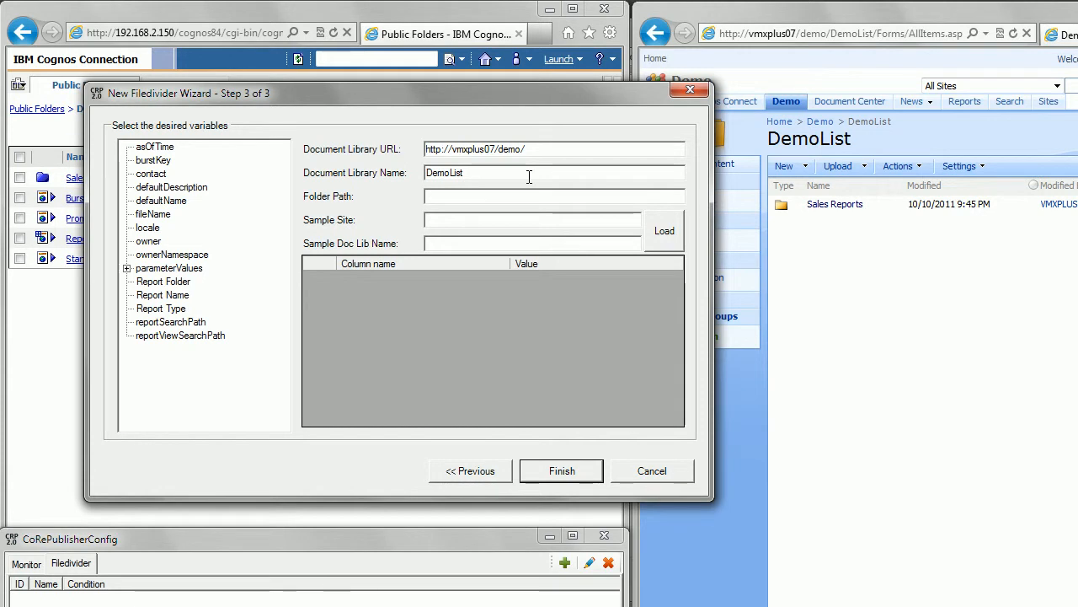
type("Sales Reports")
type("http://vmxplus07/demo/")
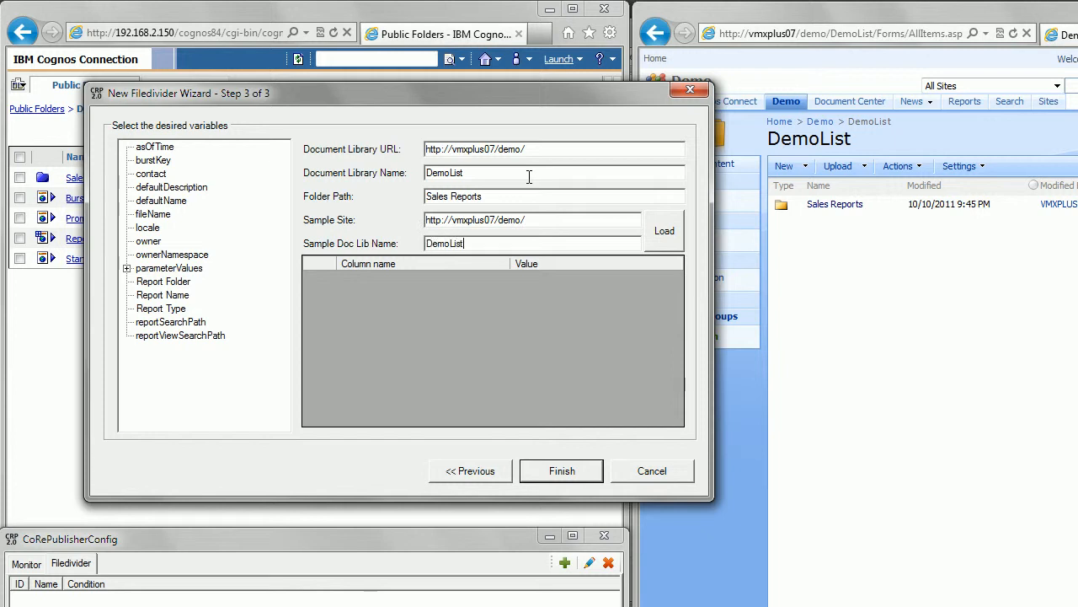
Step: Load the sample library's columns and set the Name value to [p_Country] - [Report Name]
left_click(661, 241)
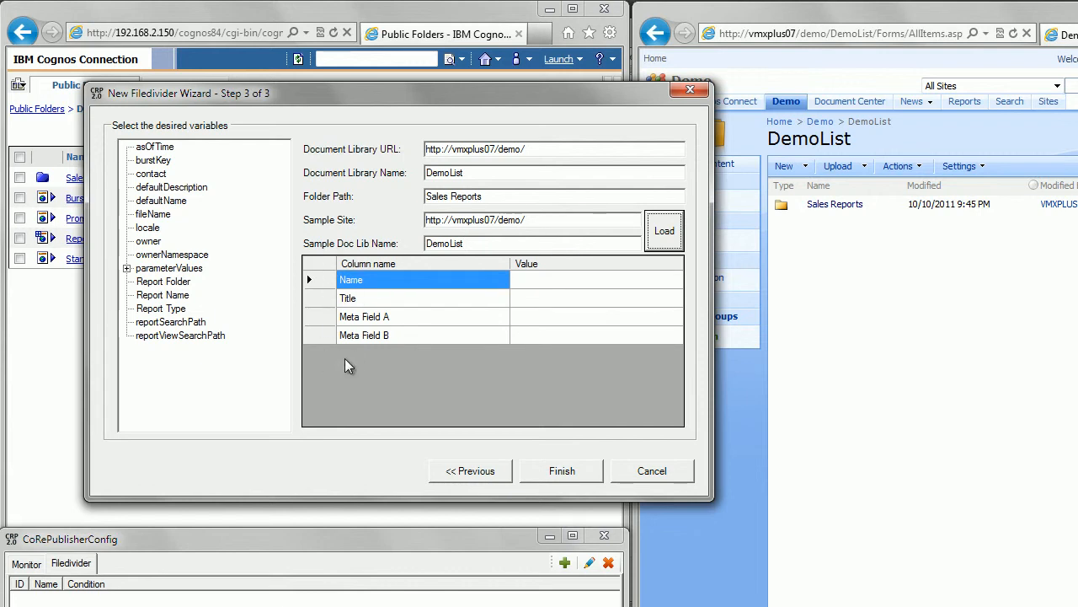
left_click(520, 284)
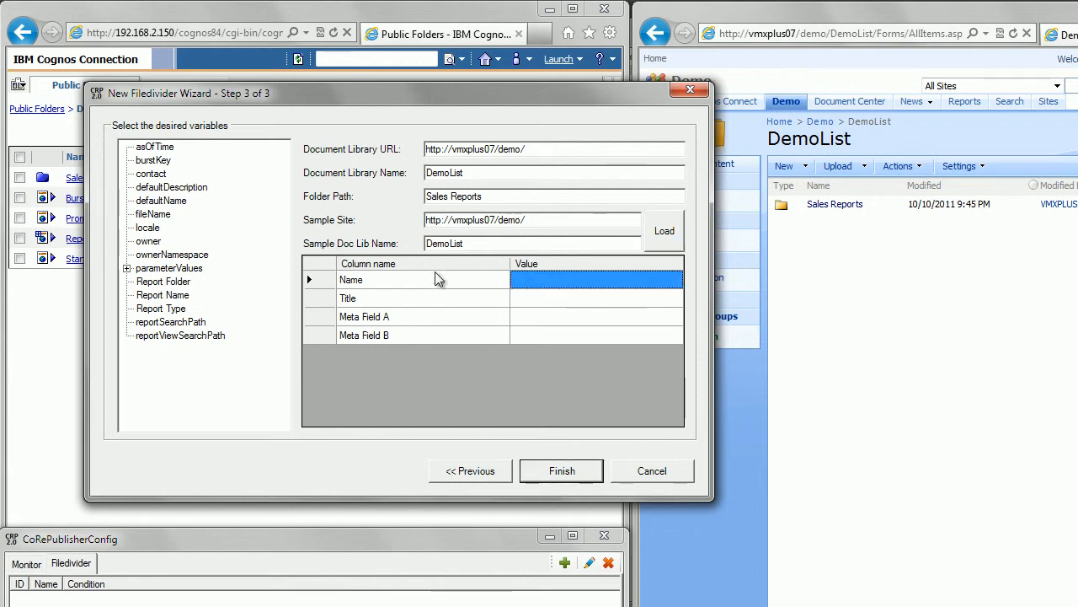
left_click(126, 268)
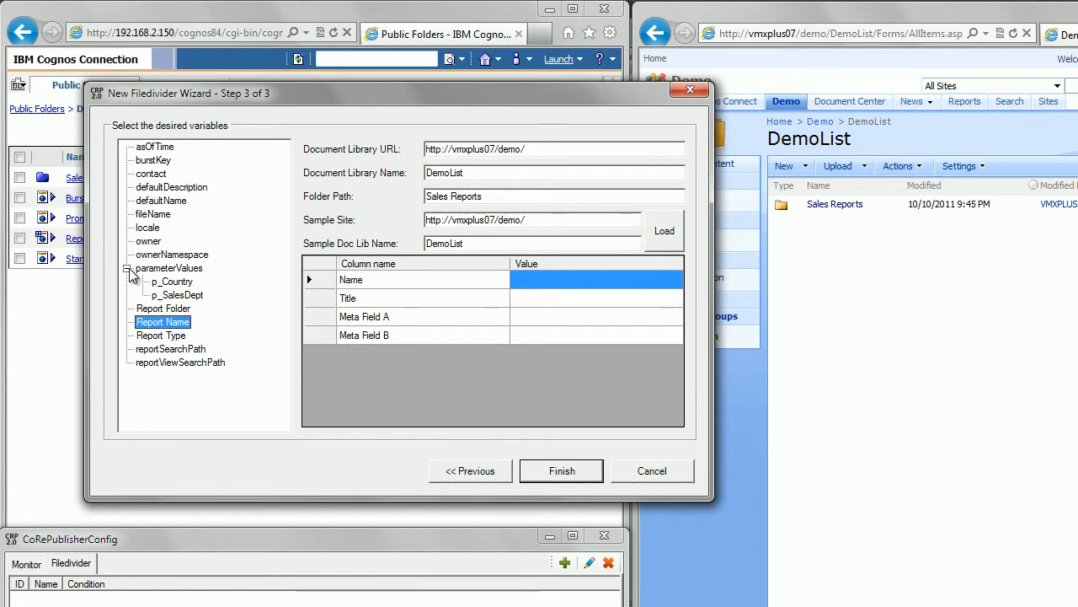
left_click(163, 284)
double_click(164, 285)
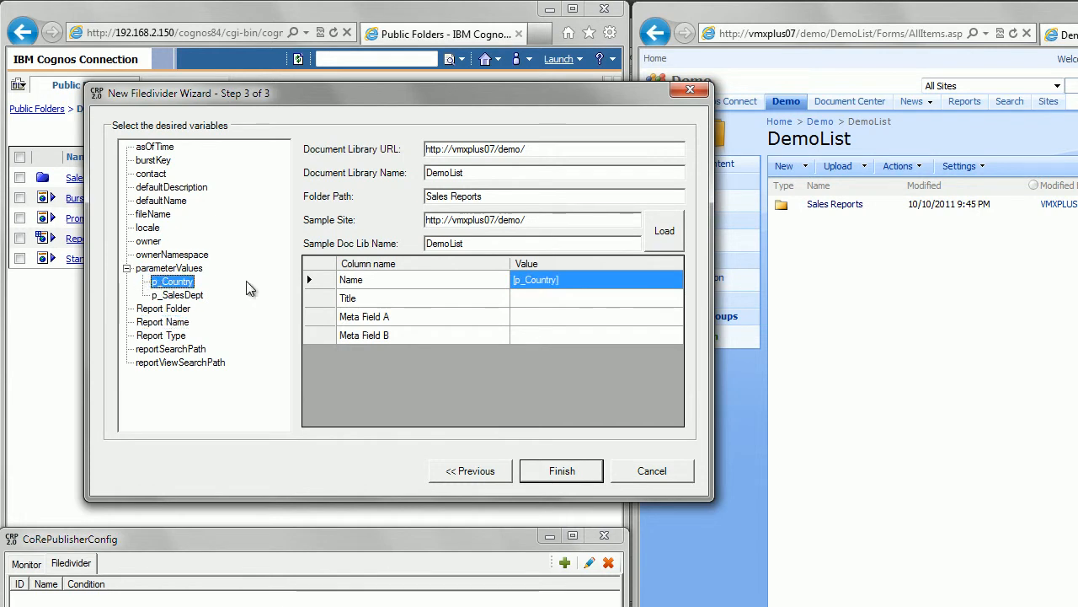
left_click(582, 278)
type("-")
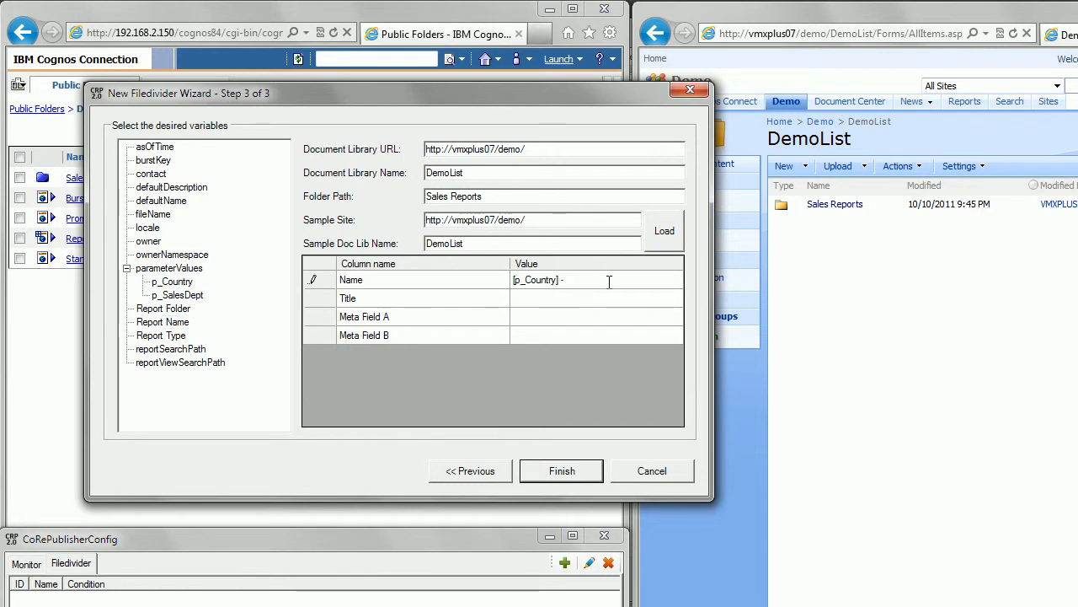
type(" [Report Name]")
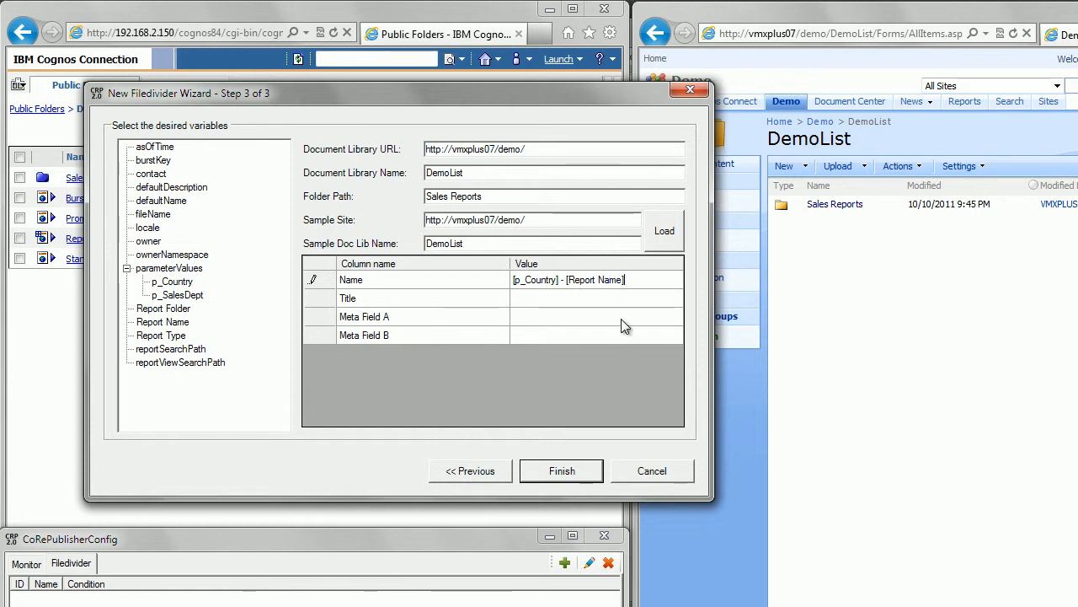
Step: Set Title and Meta Field B to Free Text and Meta Field A to [asOfTime], and finish the filedivider
left_click(575, 300)
type("Free Text")
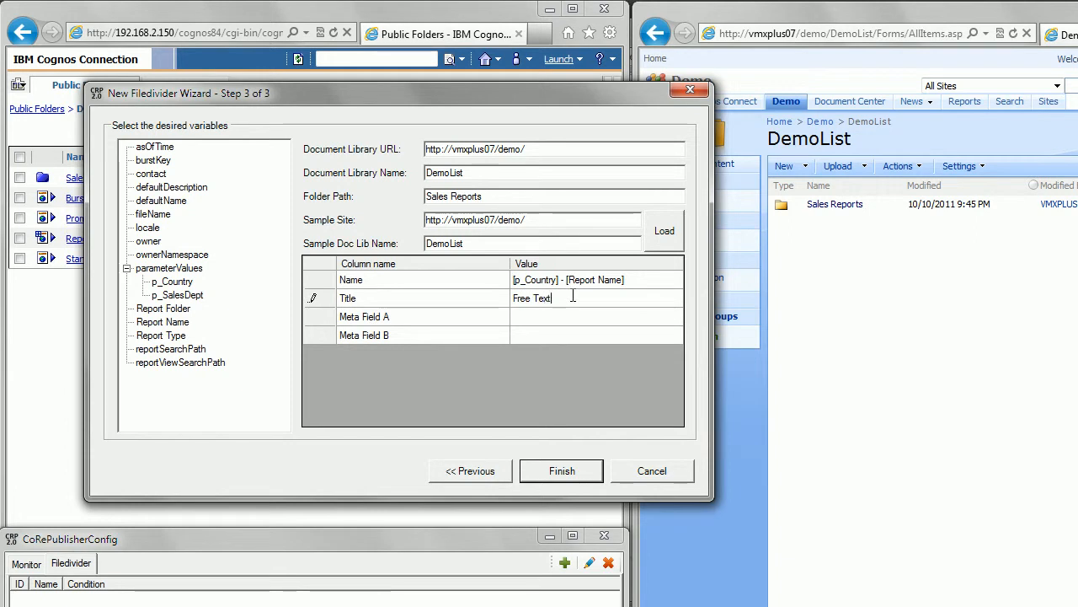
left_click(609, 313)
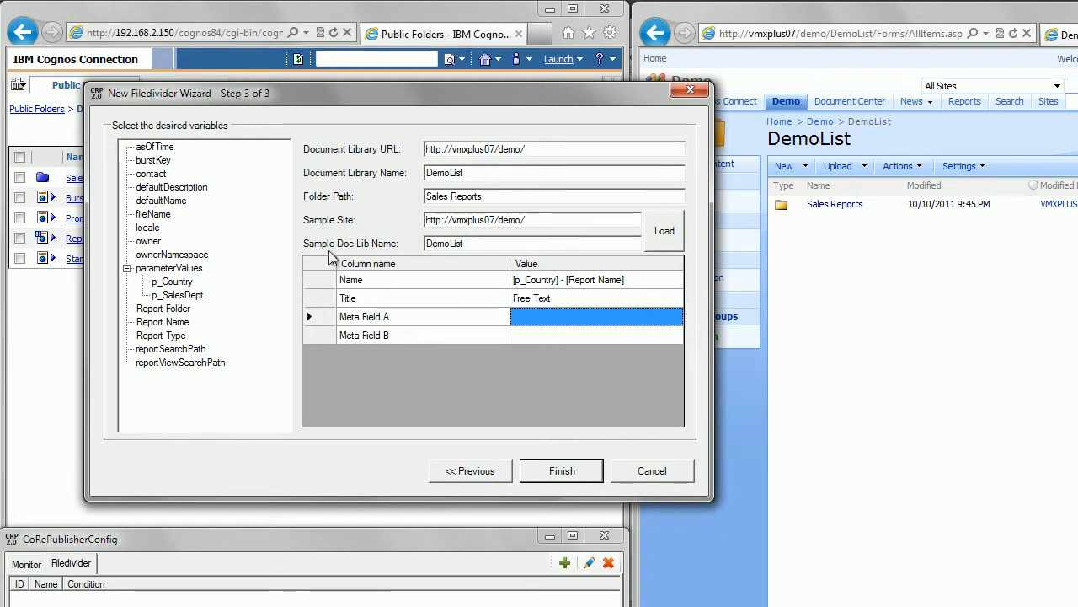
left_click(155, 148)
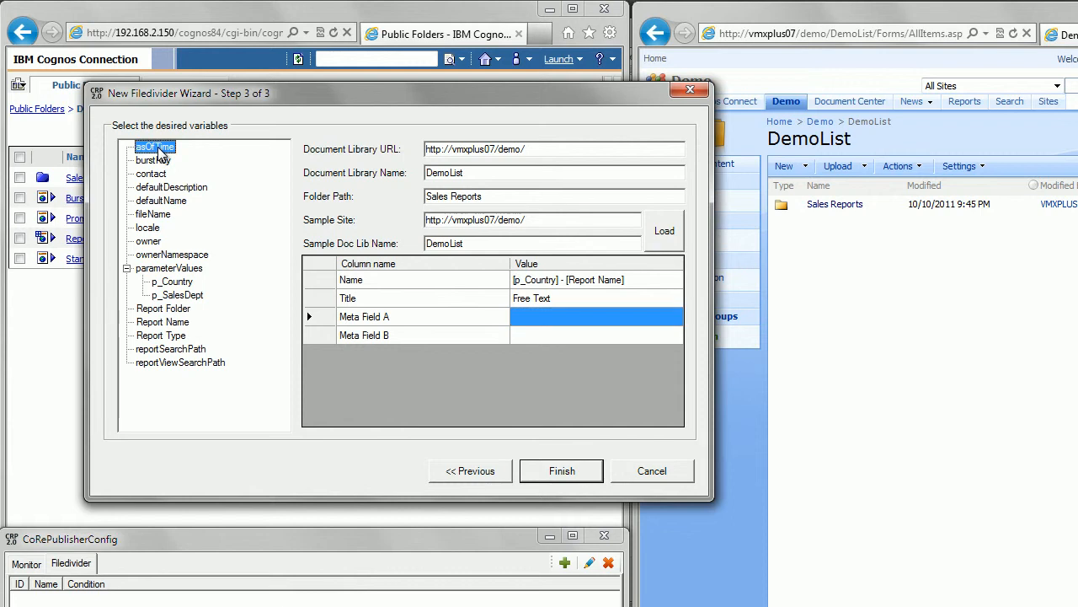
double_click(158, 150)
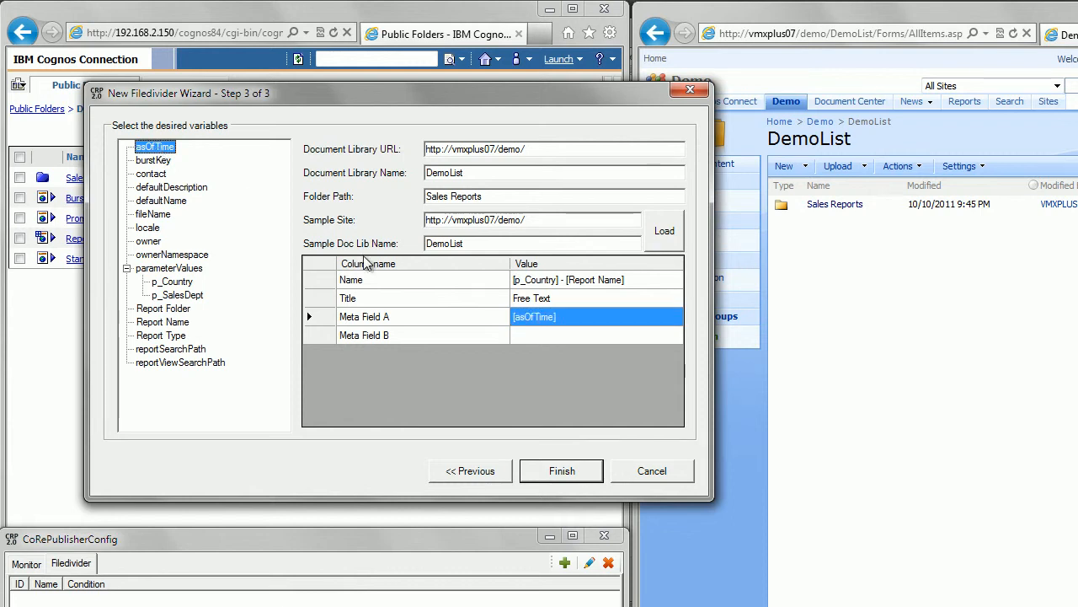
left_click(528, 337)
type("Free Text")
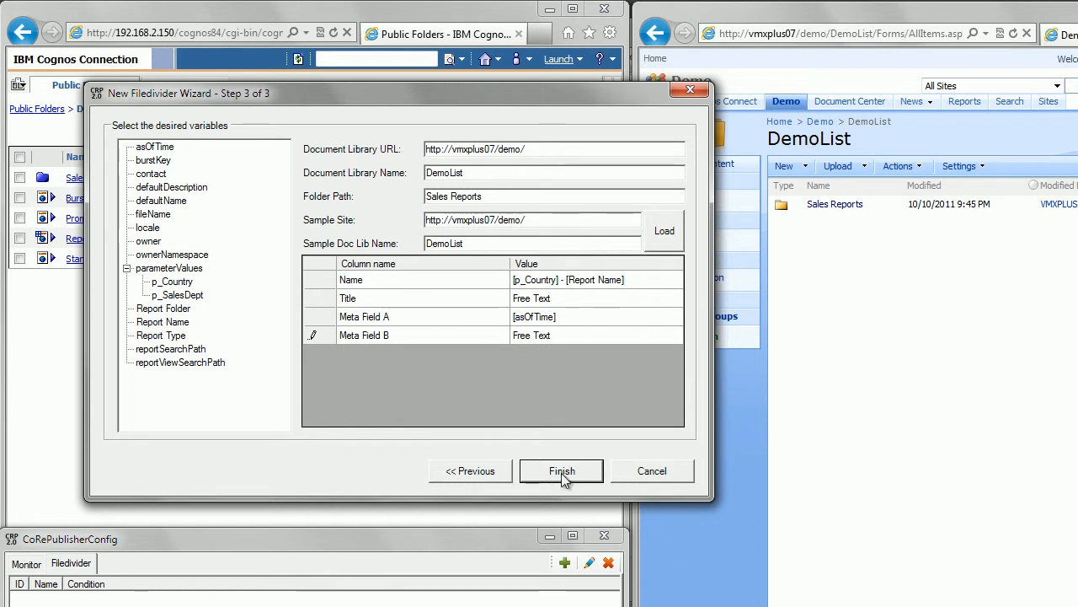
left_click(561, 471)
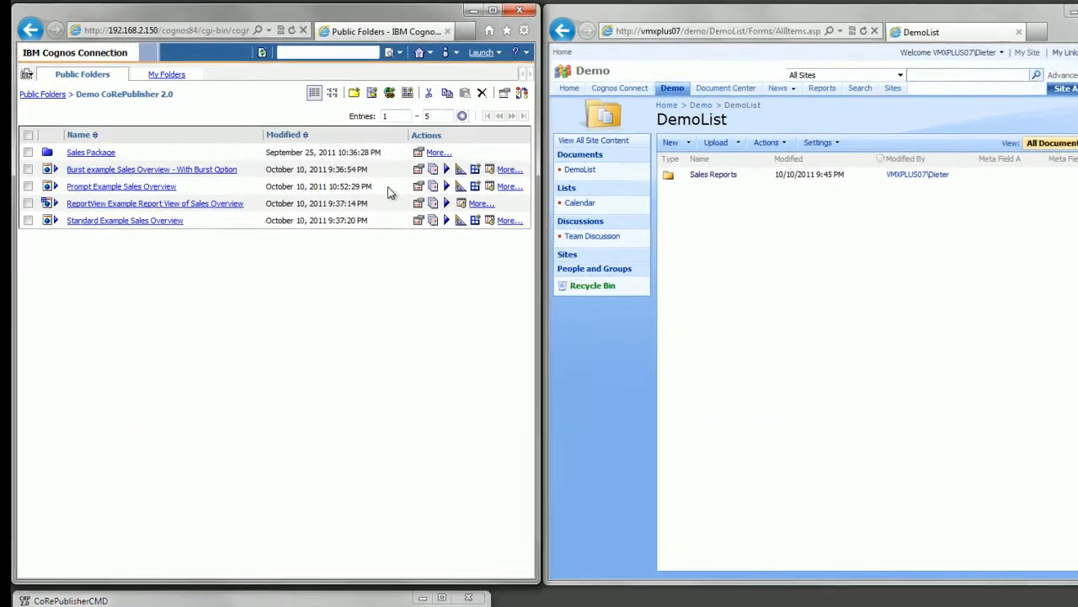
Step: Run Prompt Example Sales Overview with advanced options, in the background now, with PDF as the only output format
left_click(446, 186)
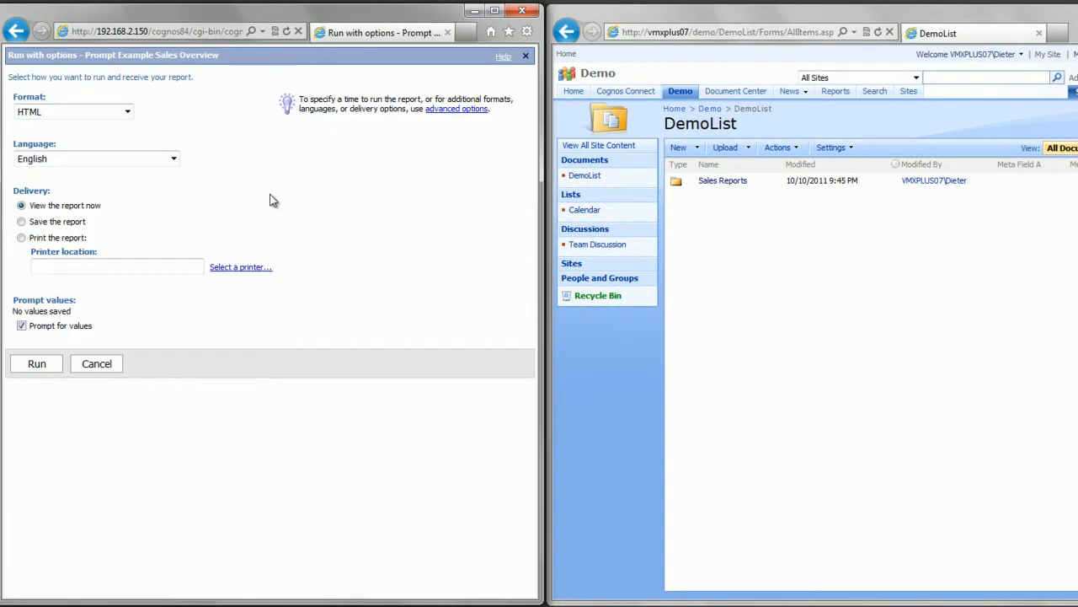
left_click(456, 108)
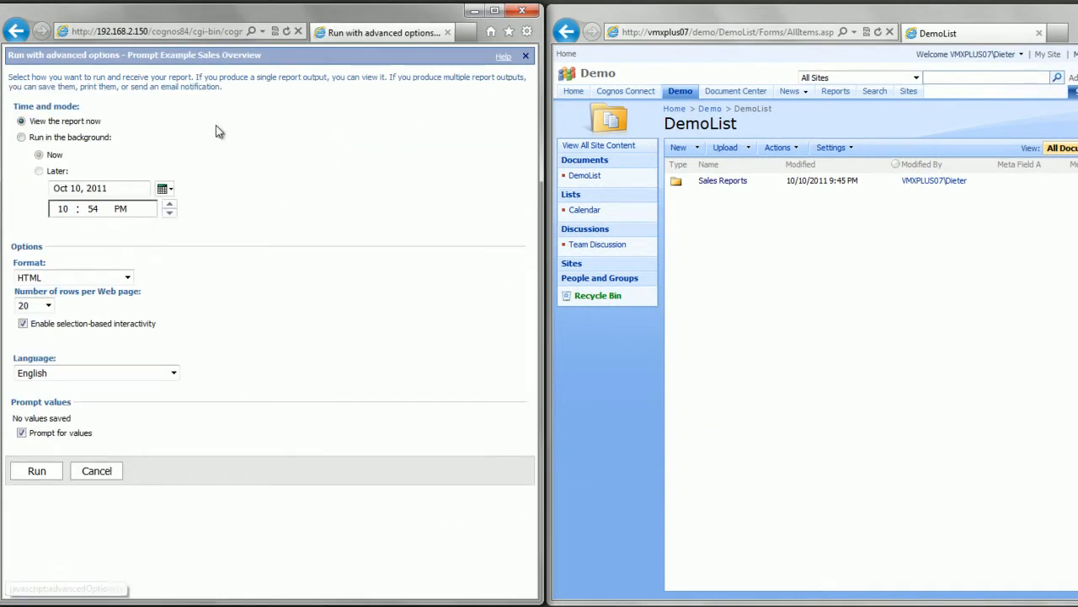
left_click(21, 137)
left_click(21, 277)
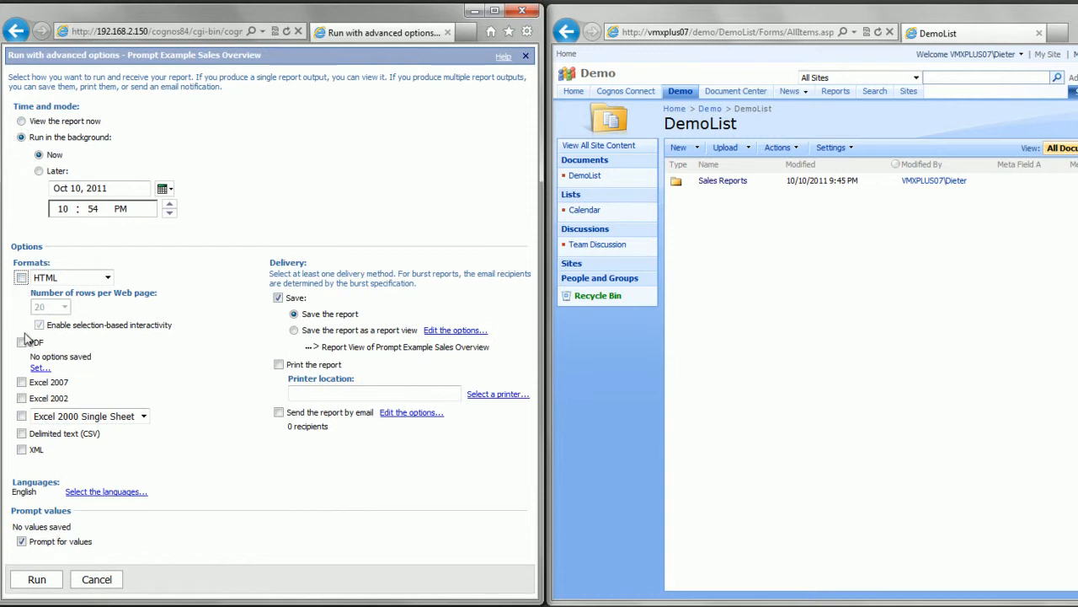
left_click(22, 343)
left_click(36, 579)
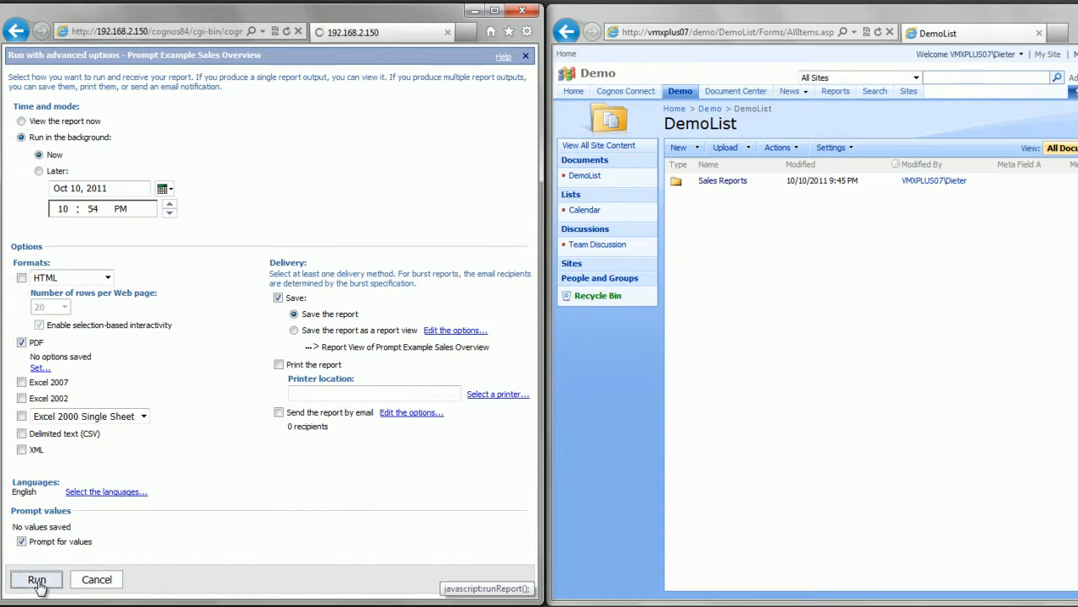
Step: Answer the prompts with Belgium and the Antwerp and Ghent sales departments, and submit the run with its details displayed
left_click(139, 84)
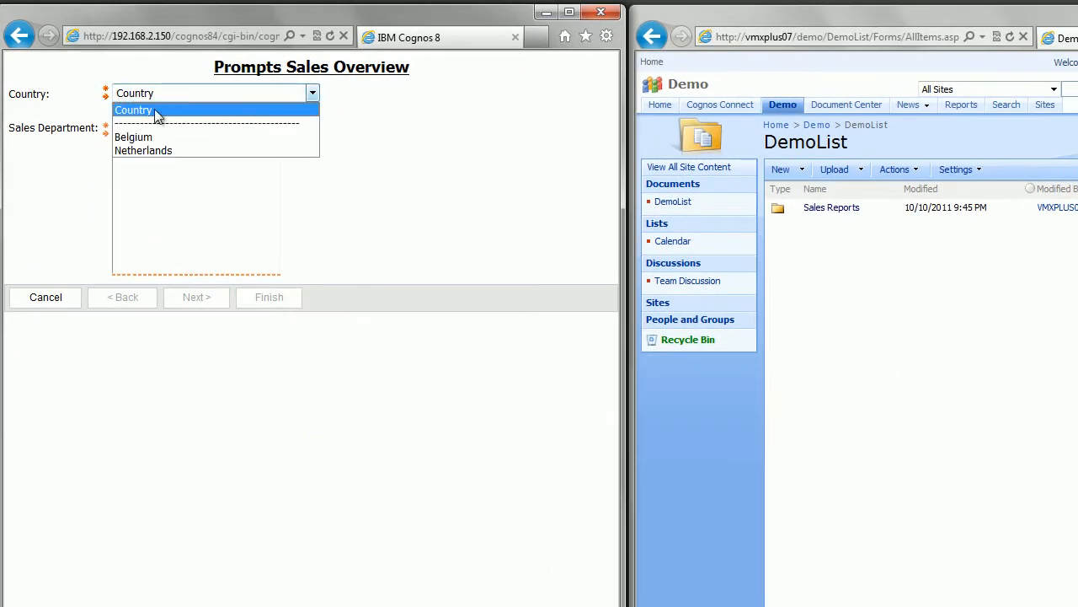
left_click(124, 121)
left_click_drag(144, 132, 149, 160)
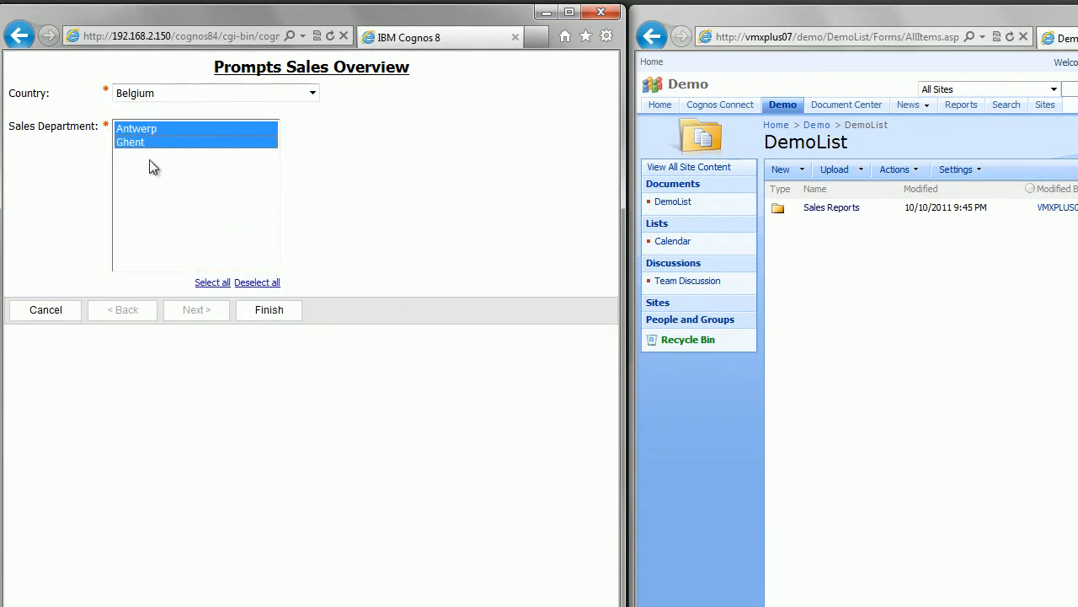
left_click(271, 309)
left_click(90, 222)
left_click(44, 295)
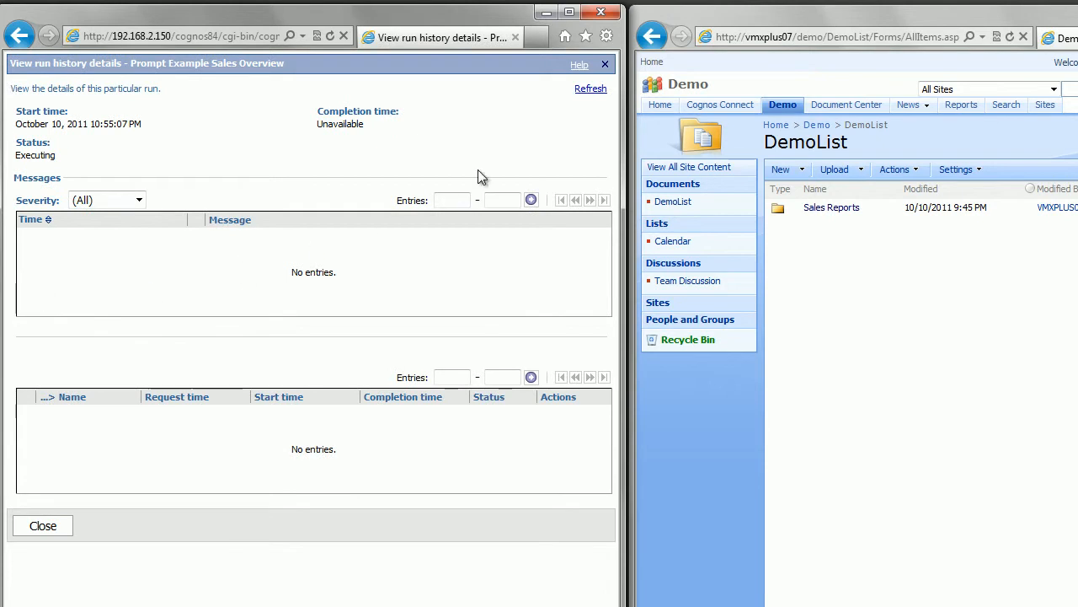
Step: Refresh and close the run history details, and open the Sales Reports folder in the SharePoint DemoList library
left_click(582, 94)
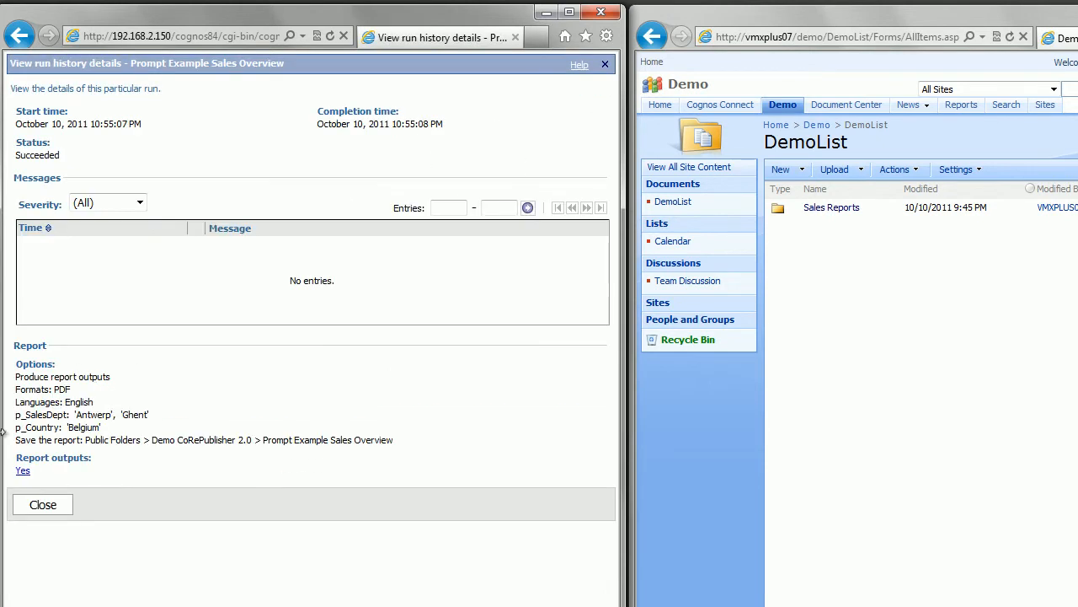
left_click(38, 507)
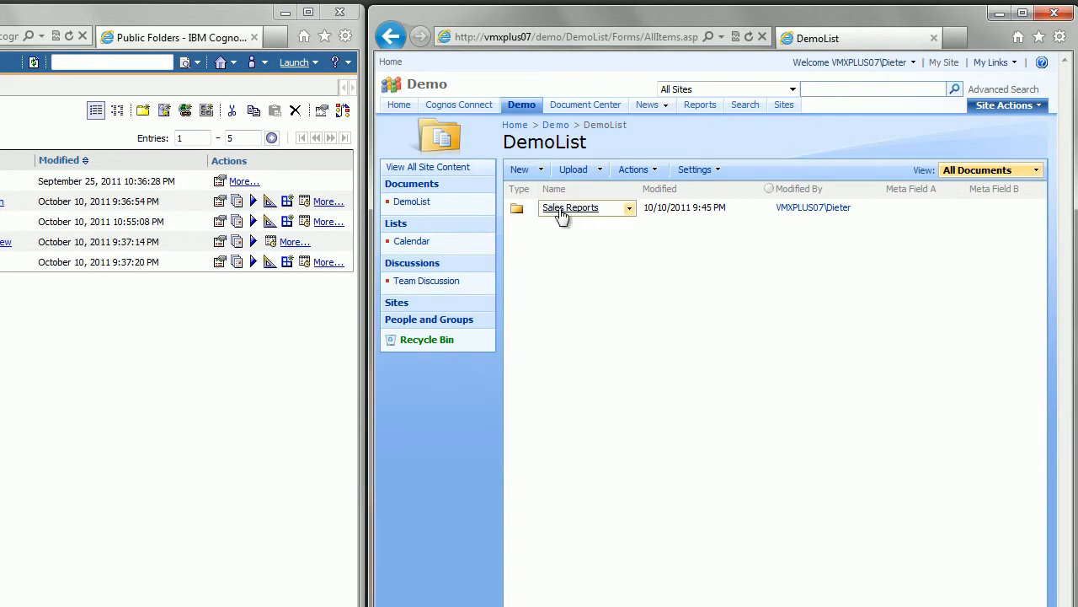
left_click(563, 210)
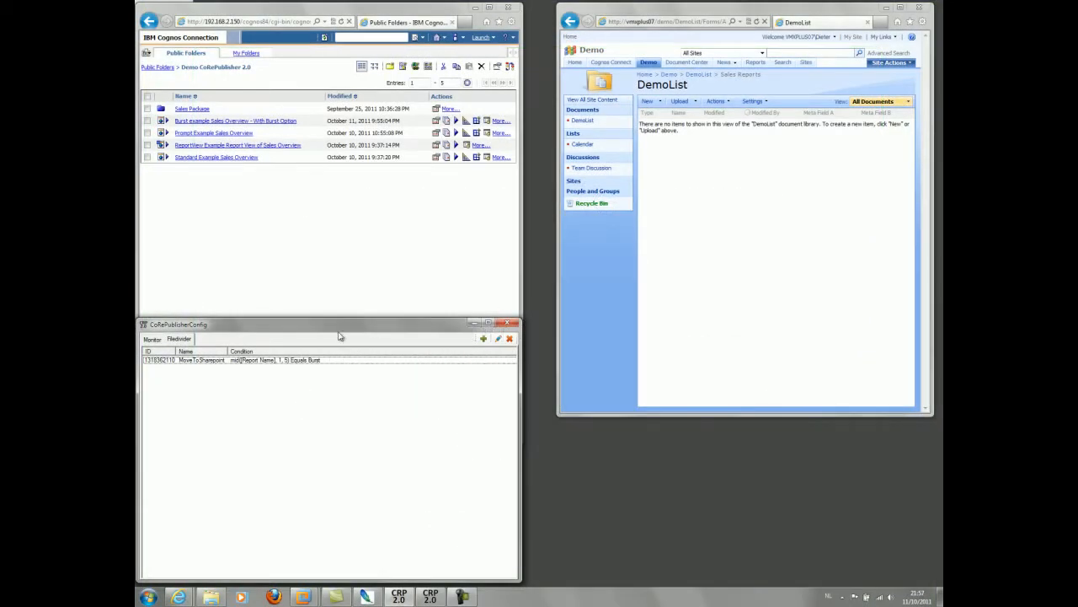
Step: Open the MoveToSharepoint filedivider for burst reports and examine its condition's expression, operator and value, validating the expression
double_click(240, 361)
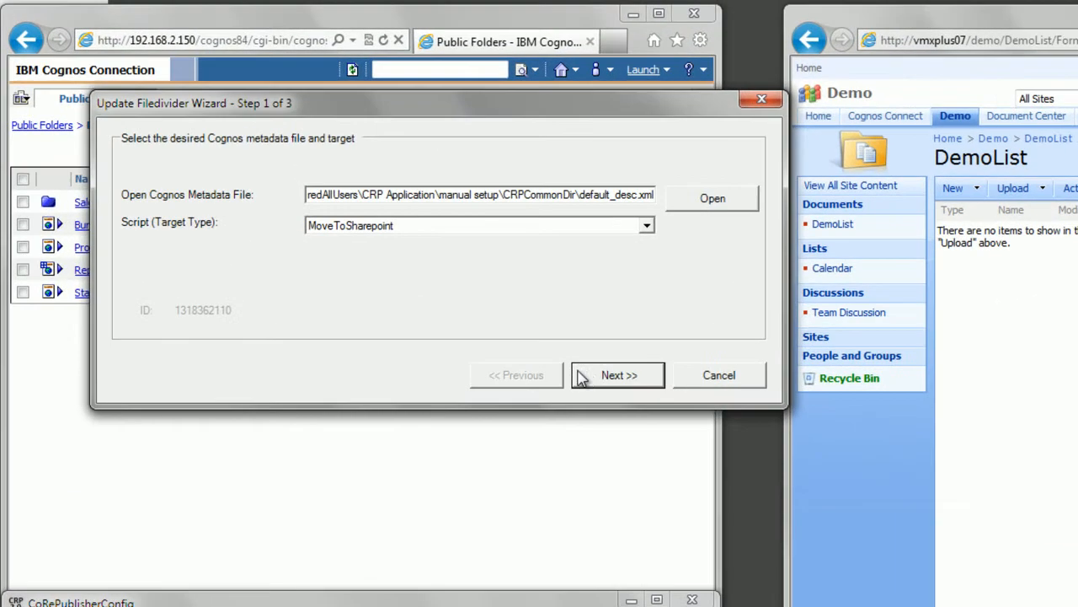
left_click(615, 375)
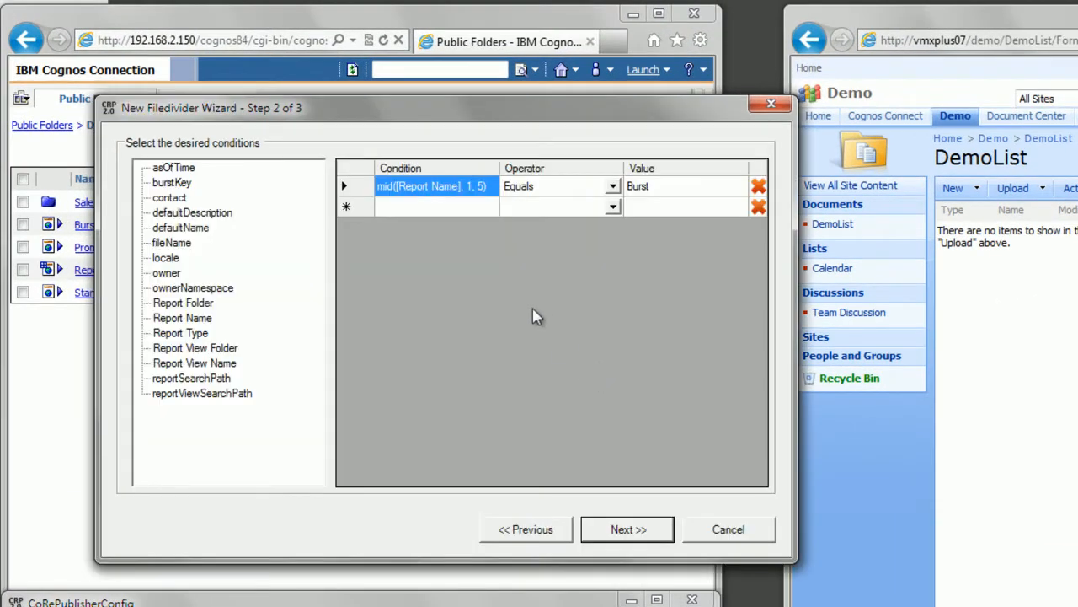
double_click(453, 191)
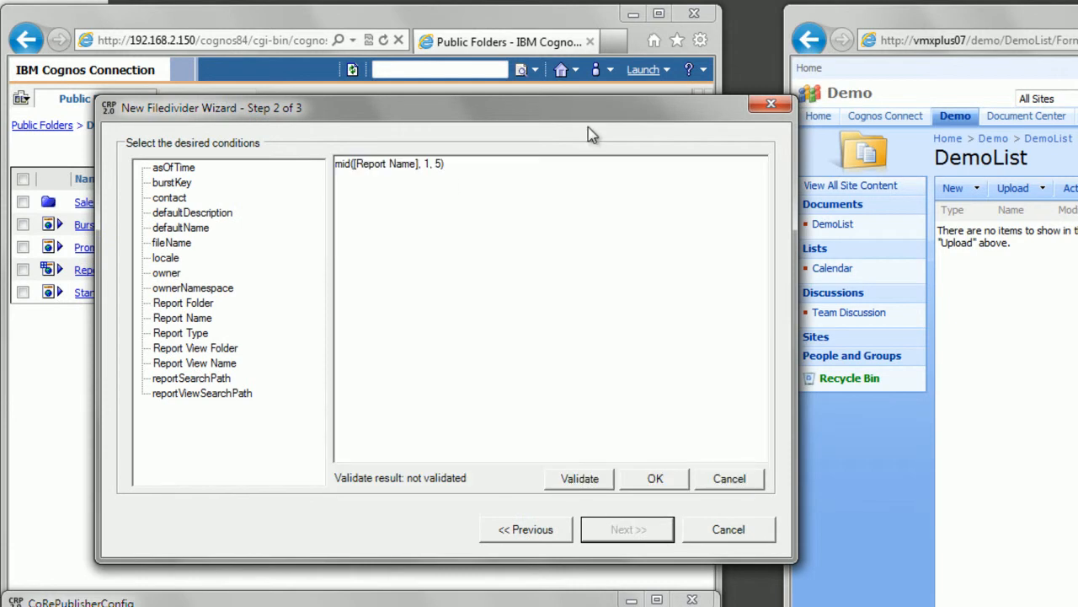
left_click_drag(514, 197, 264, 175)
left_click(594, 480)
left_click(658, 478)
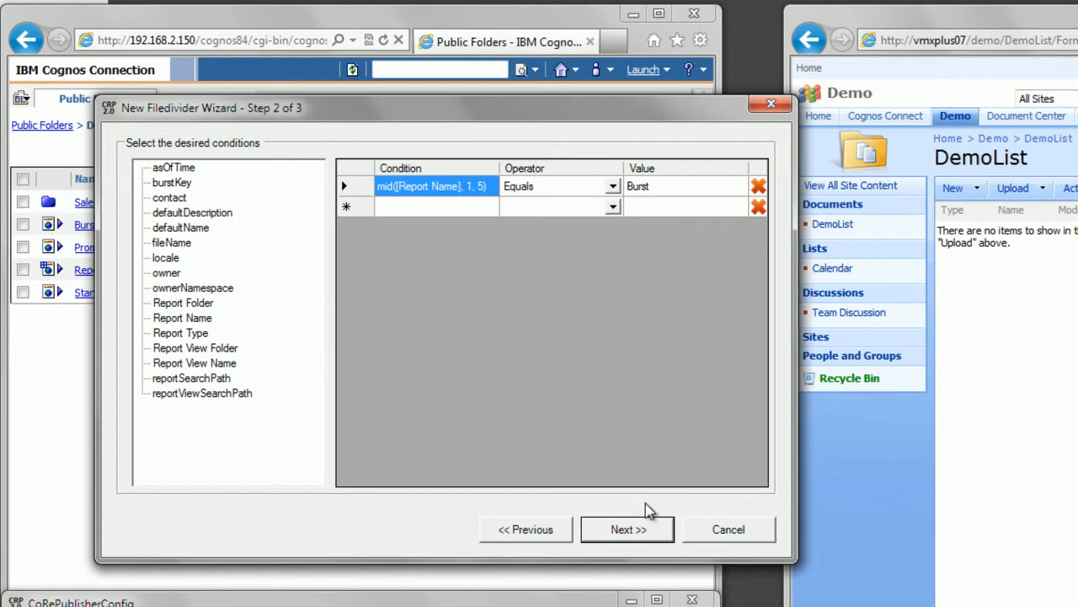
left_click(529, 193)
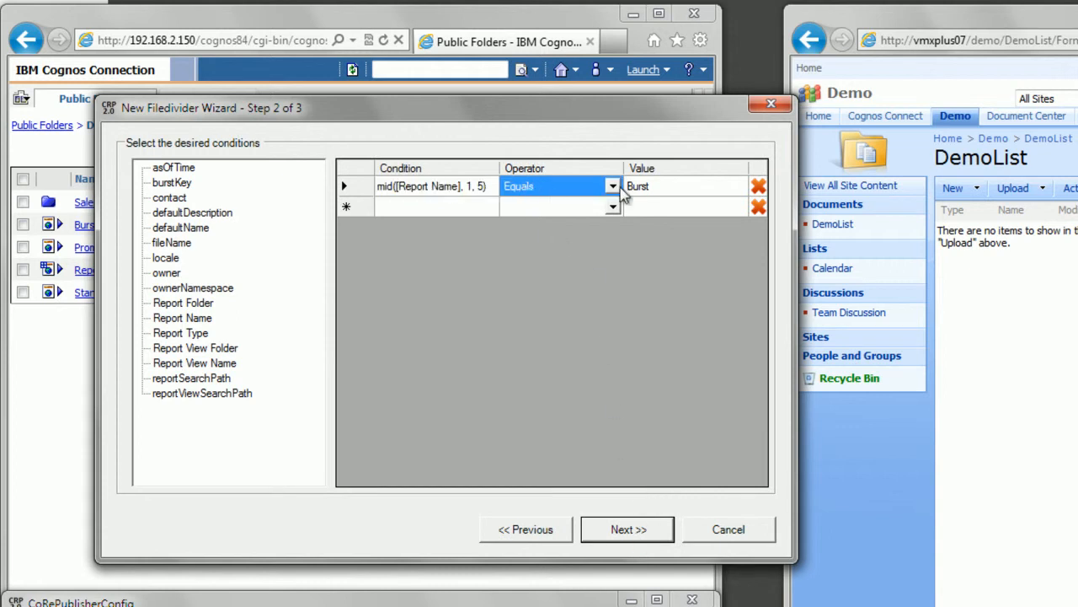
left_click(669, 192)
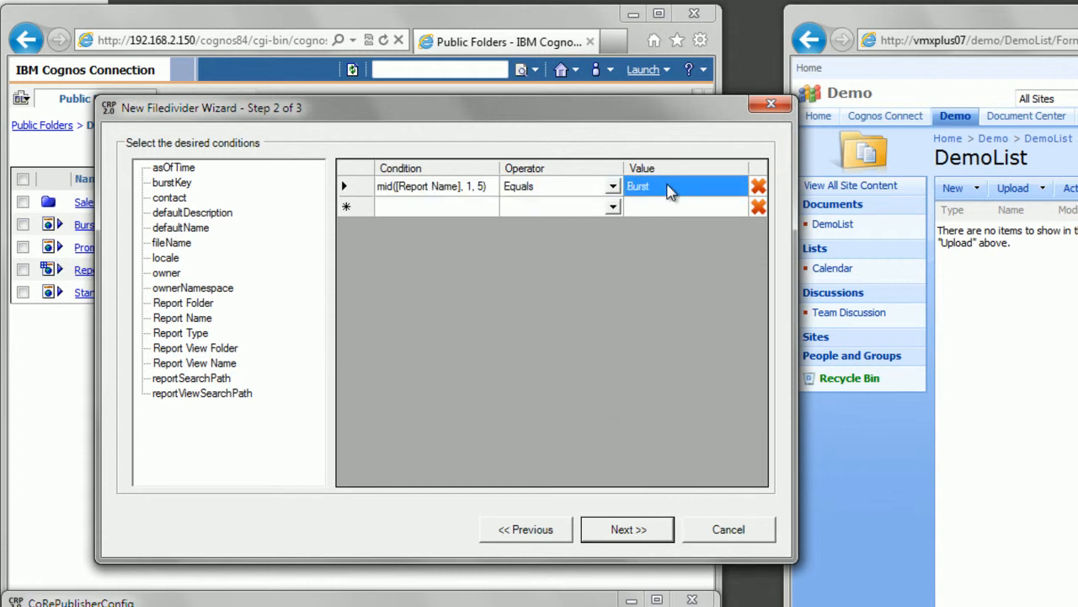
Step: Examine the burst filedivider's folder path and Name value in the variables step, and leave the wizard without saving
left_click(619, 531)
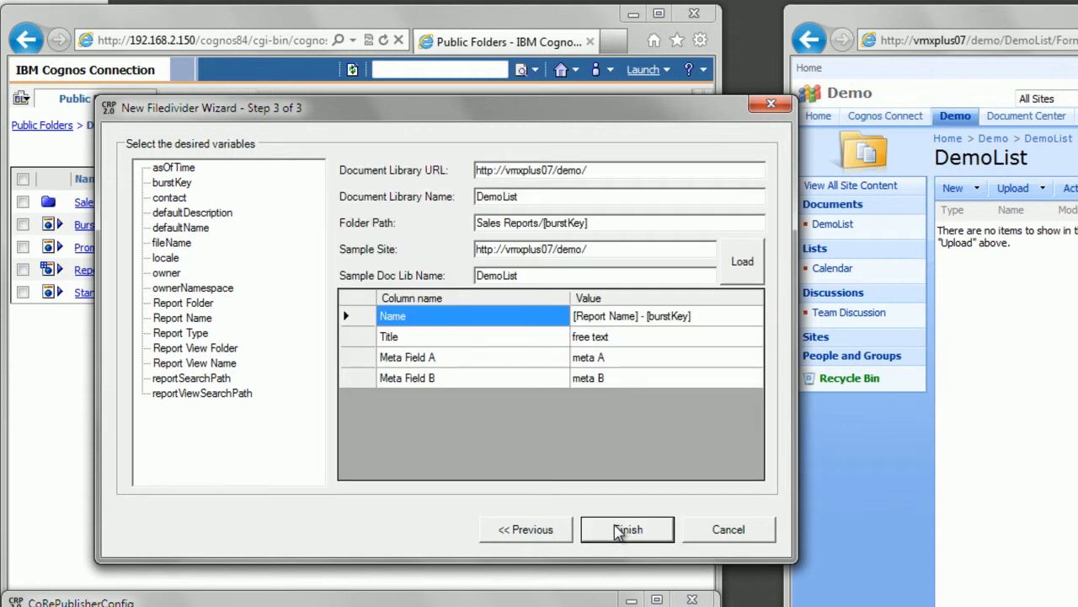
left_click_drag(586, 223, 427, 233)
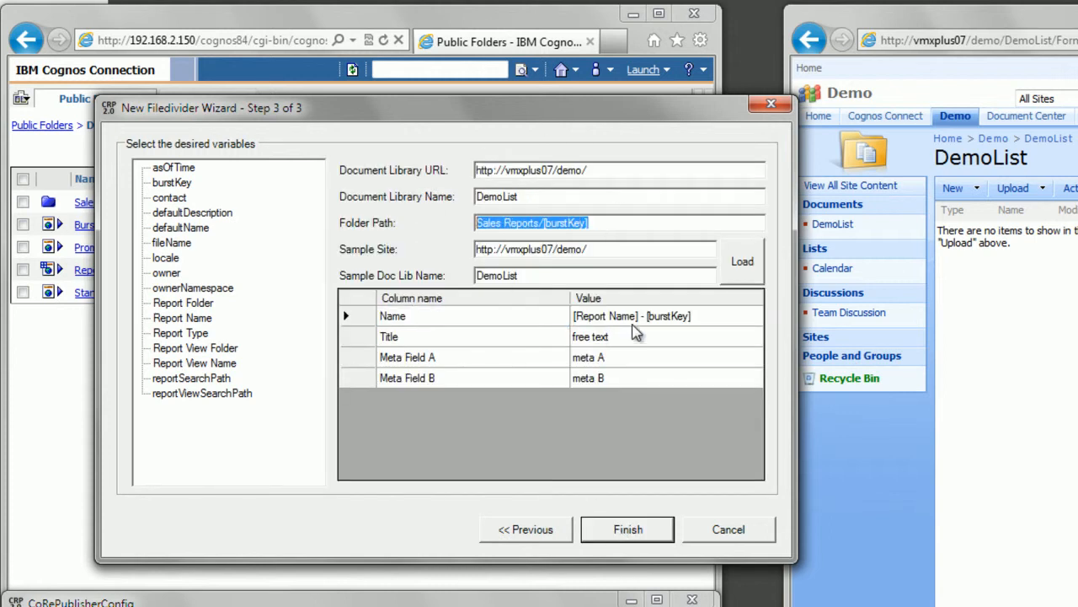
left_click(705, 314)
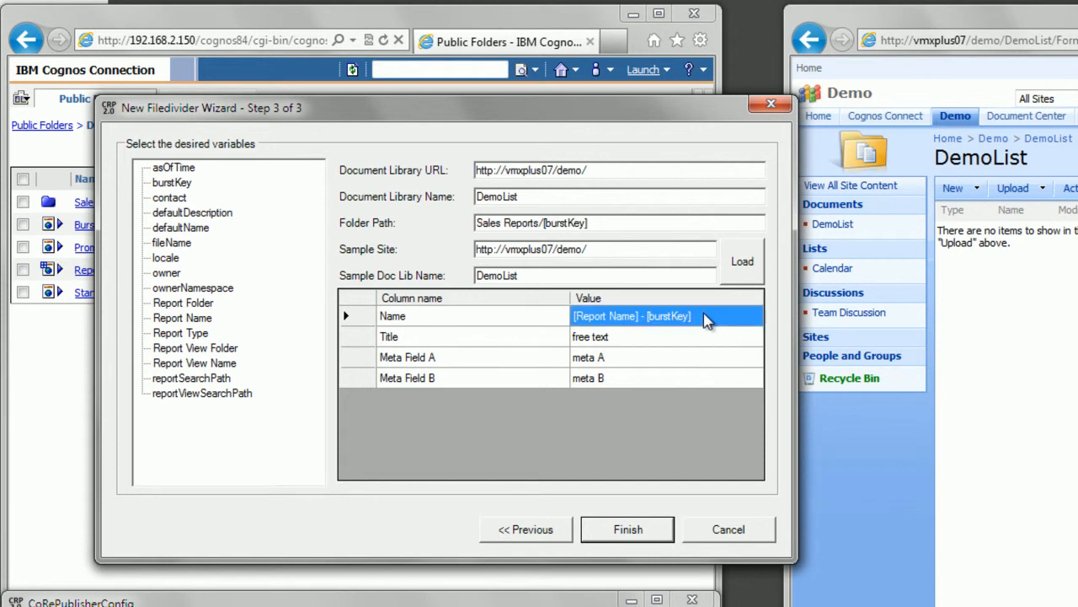
left_click(710, 531)
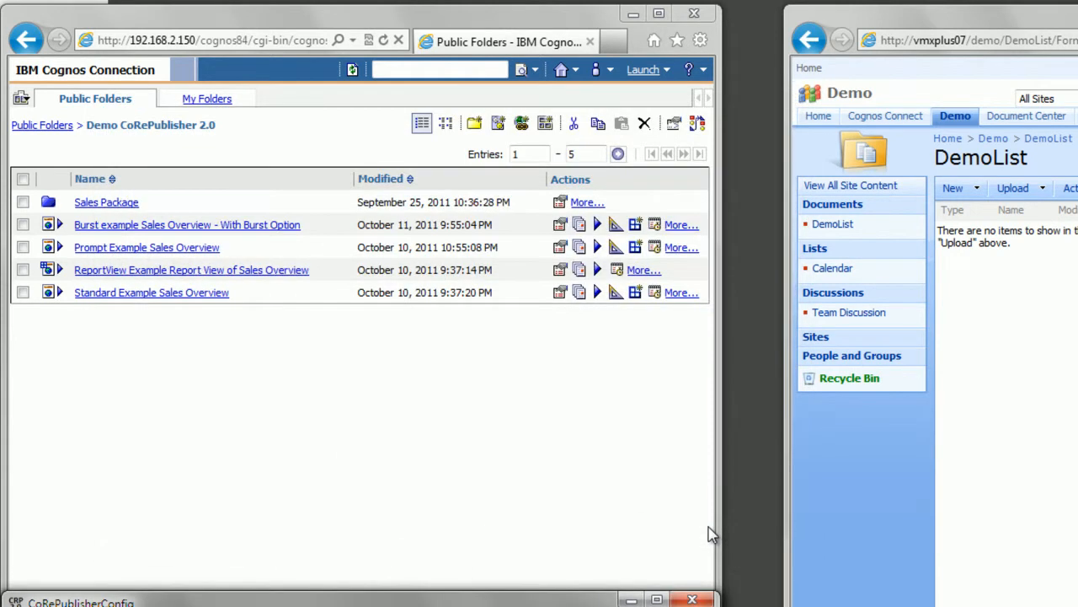
Step: Run the burst example Sales Overview report in the background with bursting enabled, replacing the HTML format with Excel 2007
left_click_drag(322, 226, 94, 228)
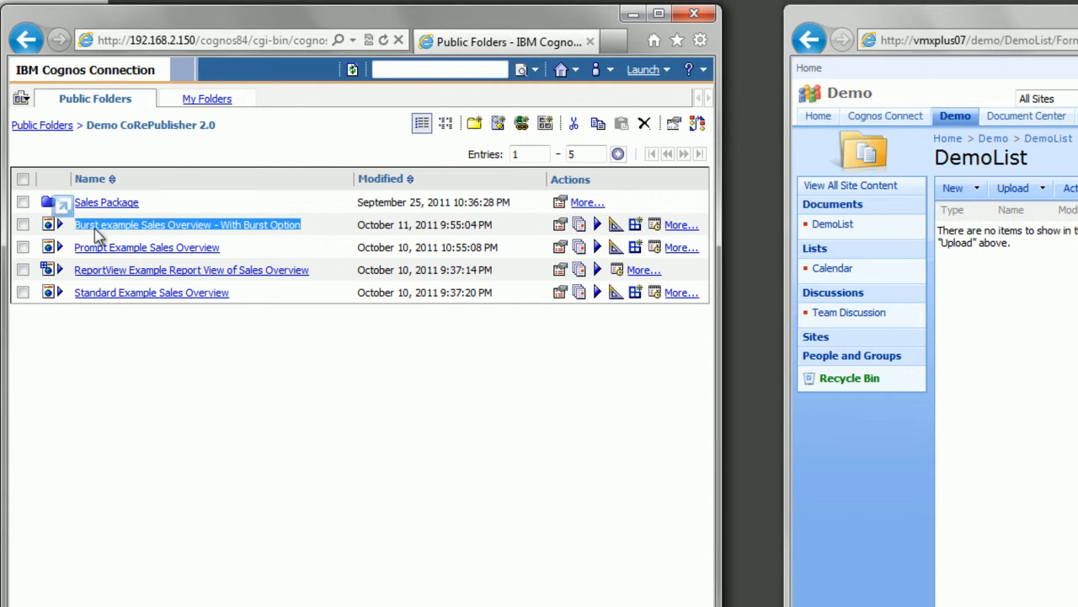
left_click(596, 225)
left_click(567, 141)
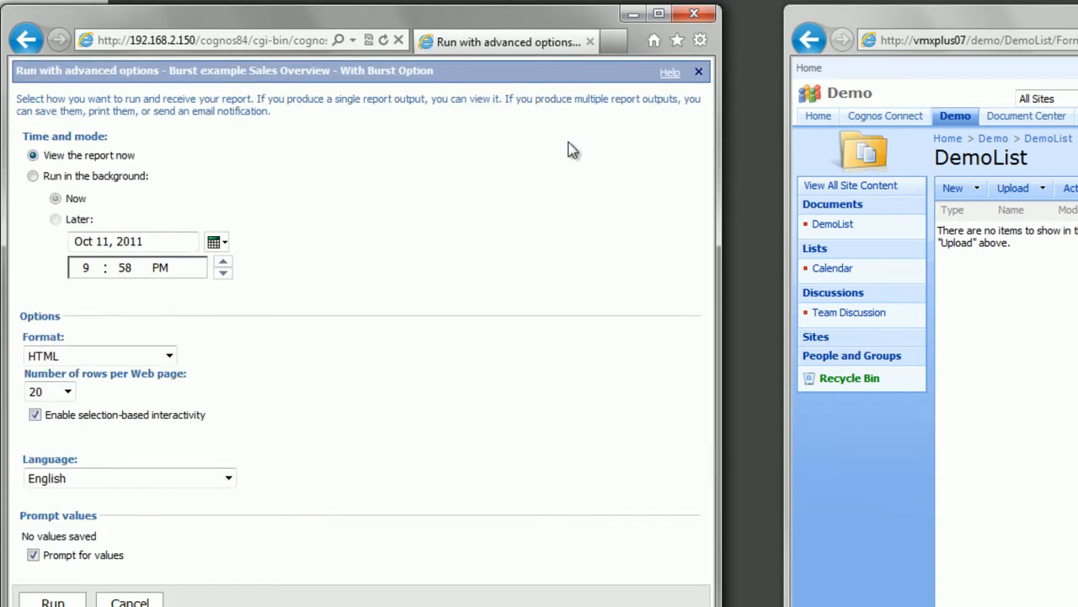
left_click(32, 176)
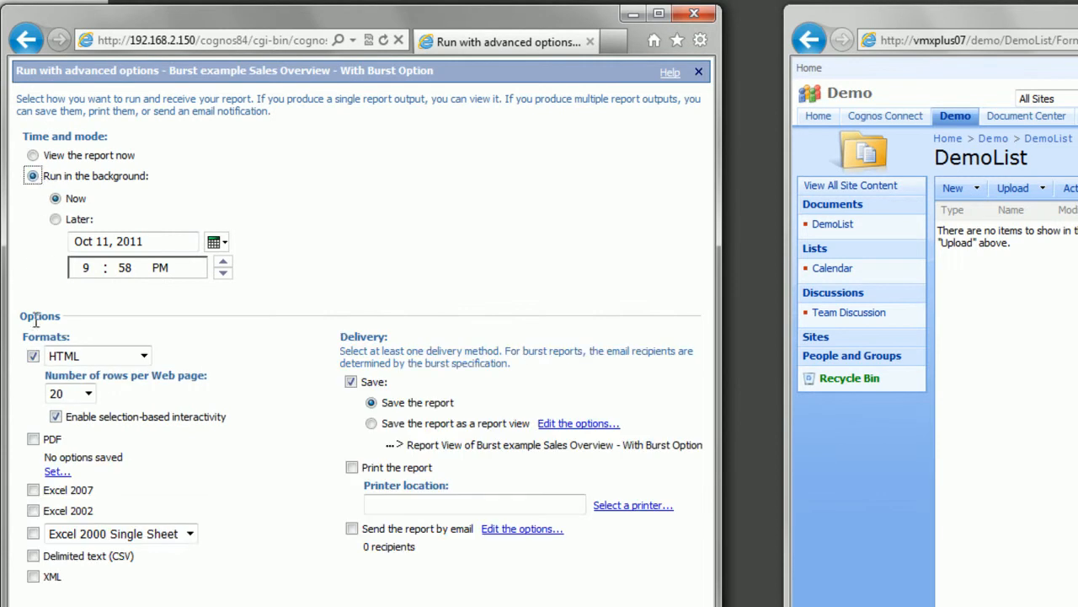
left_click(34, 357)
left_click(33, 490)
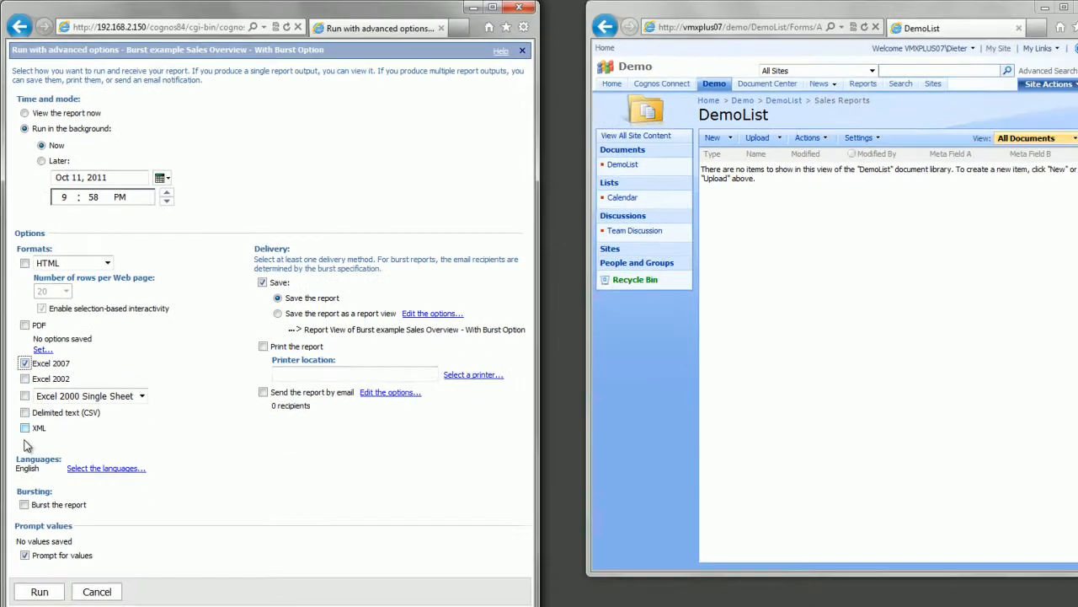
left_click(37, 566)
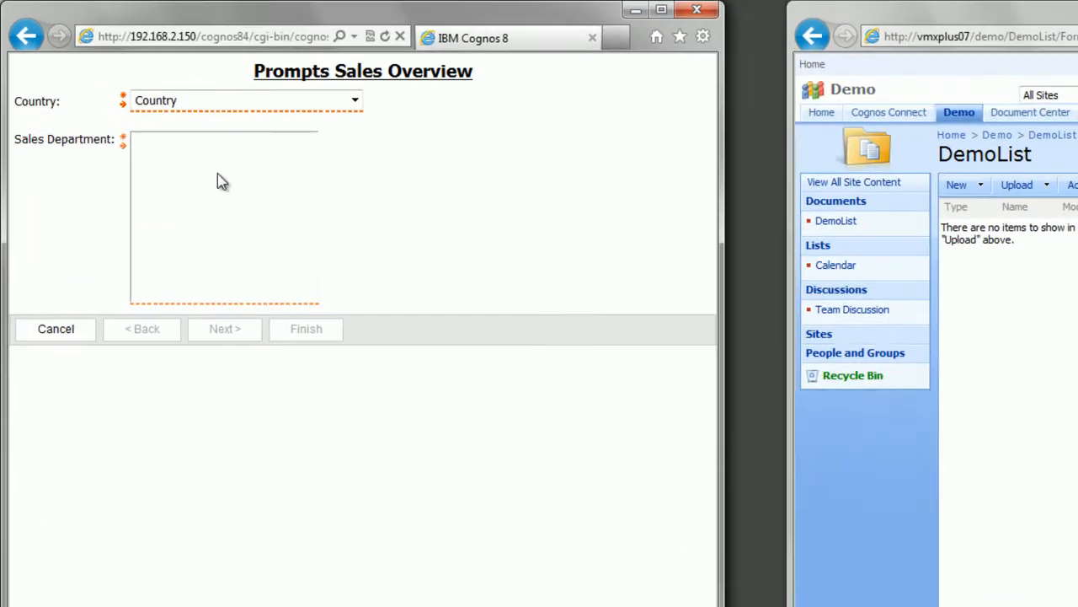
Step: Answer the report prompts with Netherlands and the Amsterdam and Rotterdam sales departments
left_click(165, 77)
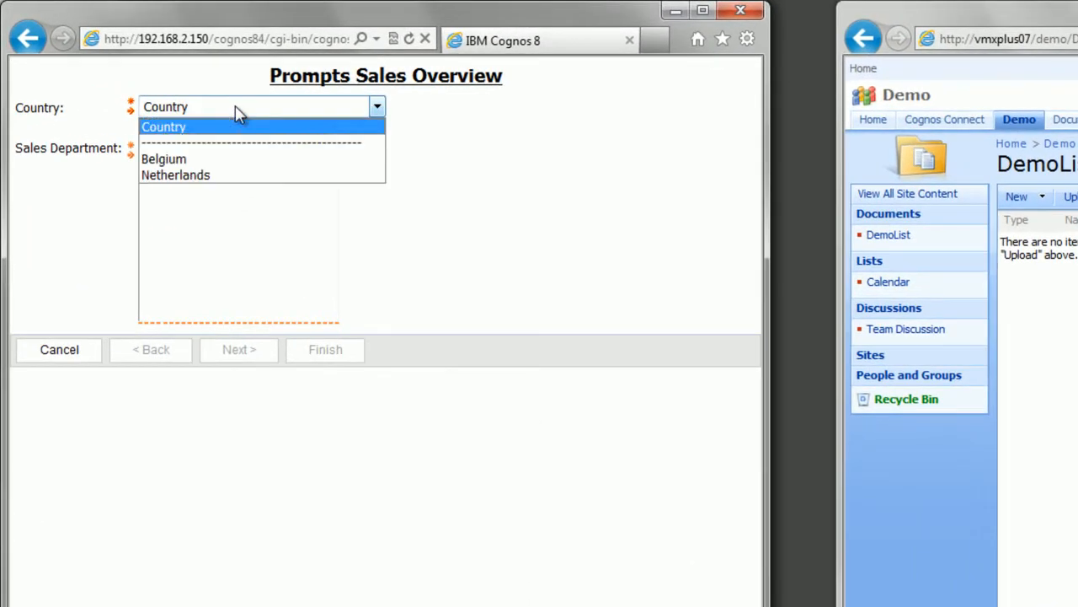
left_click(177, 175)
left_click_drag(186, 156, 187, 167)
left_click(325, 368)
Step: Submit the burst run with its details displayed, refresh the run history details and open the report outputs
left_click(113, 276)
left_click(67, 362)
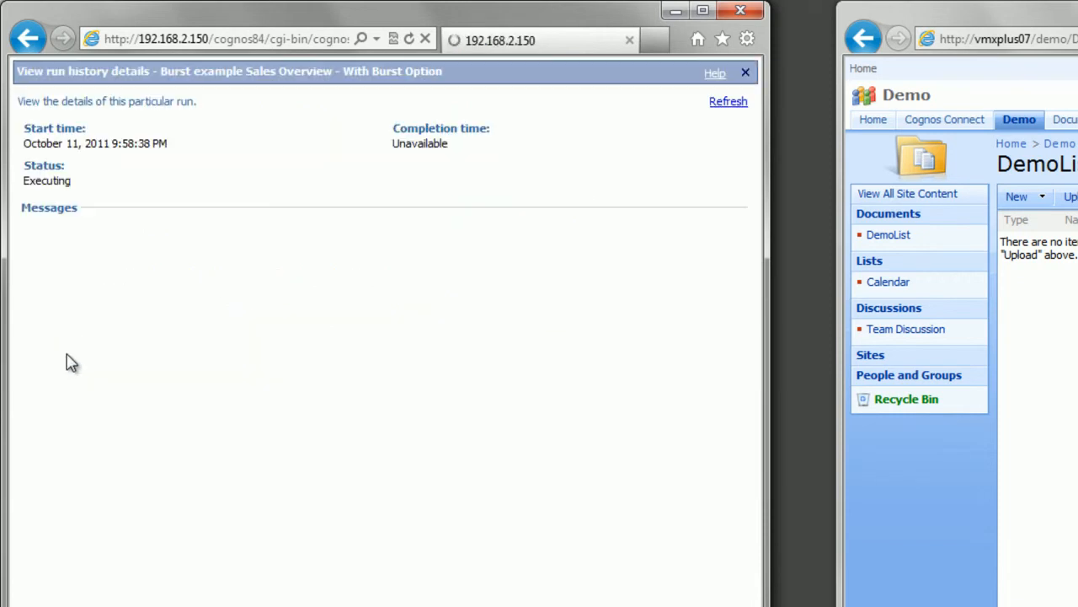
left_click(728, 106)
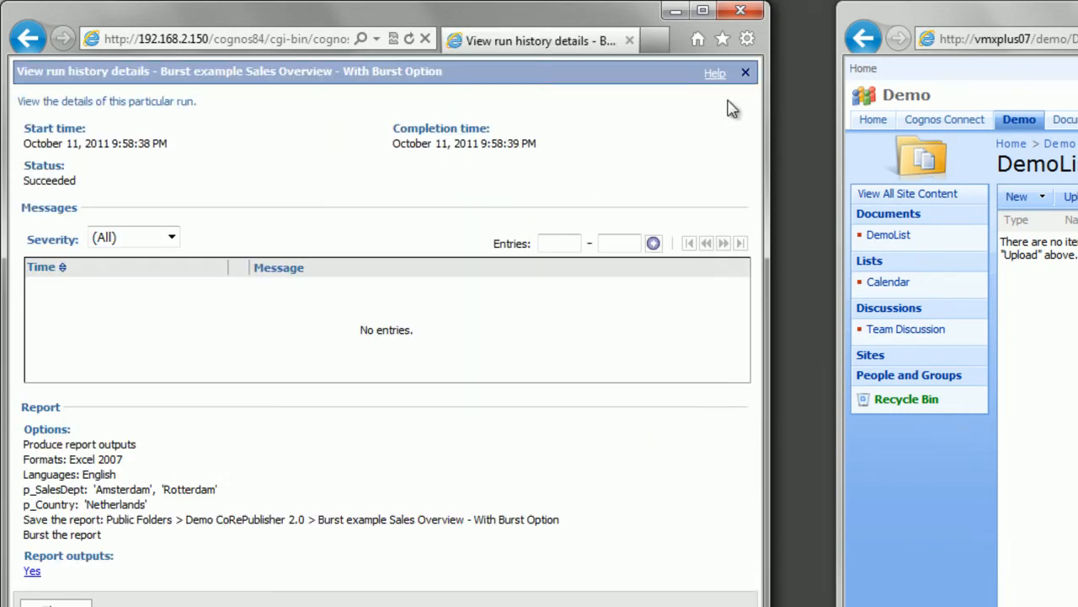
left_click(32, 571)
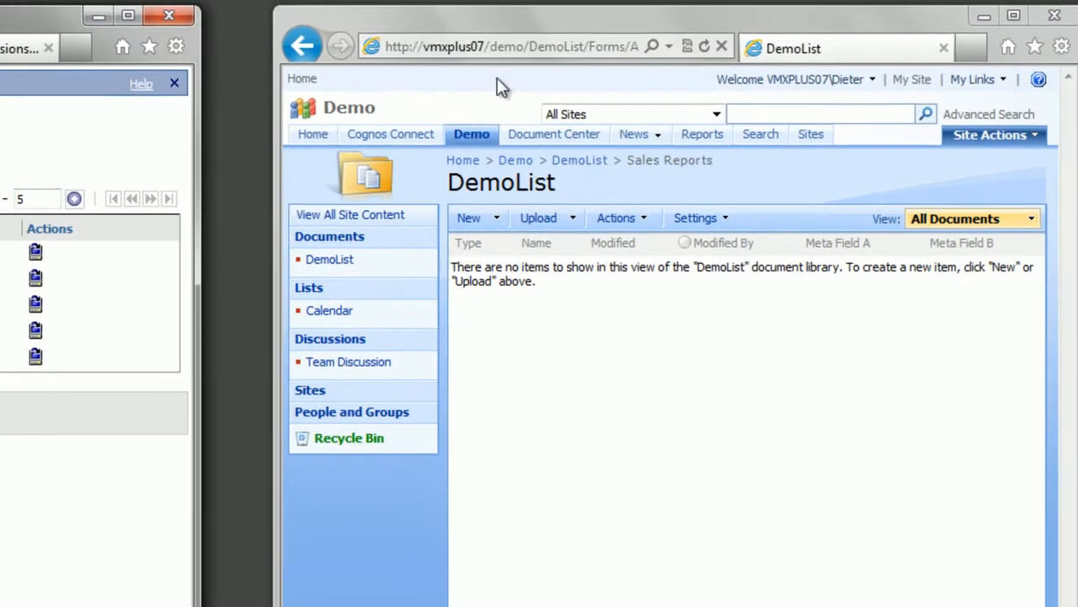
Step: Refresh the Sales Reports folder in the SharePoint DemoList library and inspect the contents of the 2000 and 2001 folders
left_click(525, 9)
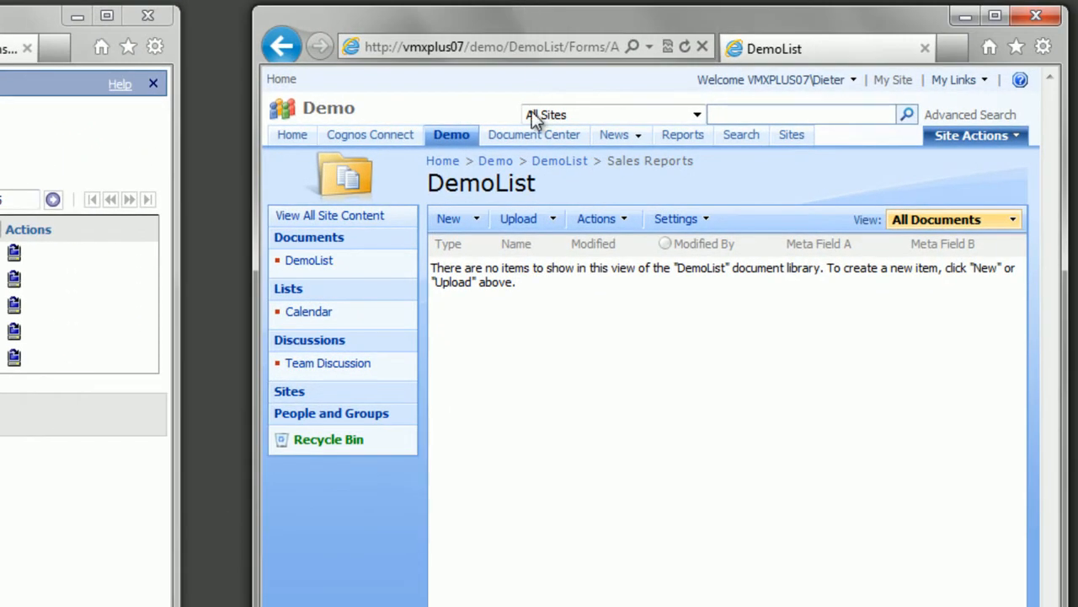
key("F5")
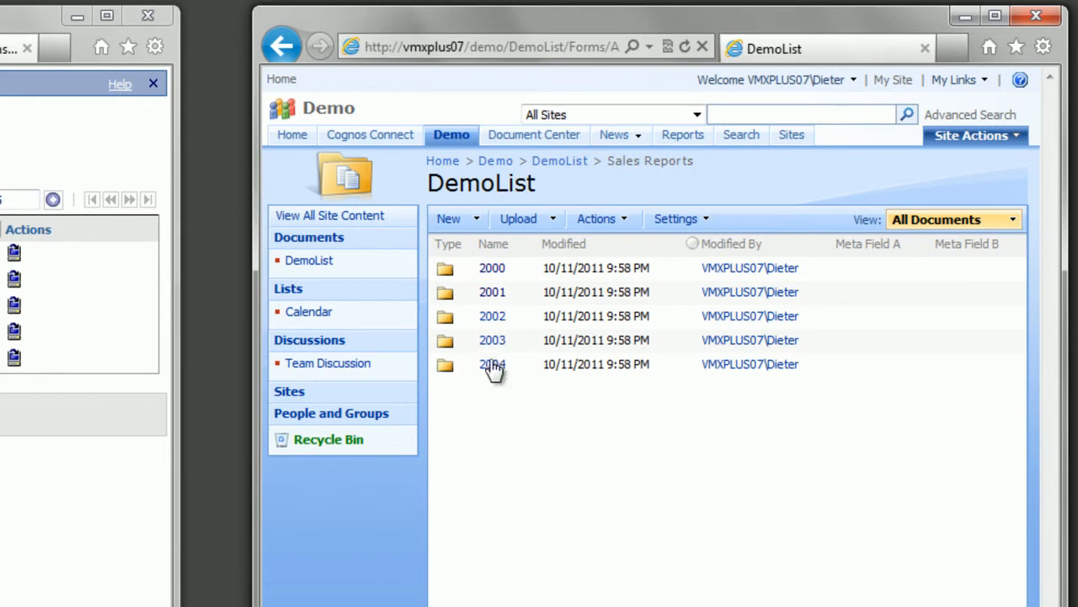
left_click(493, 269)
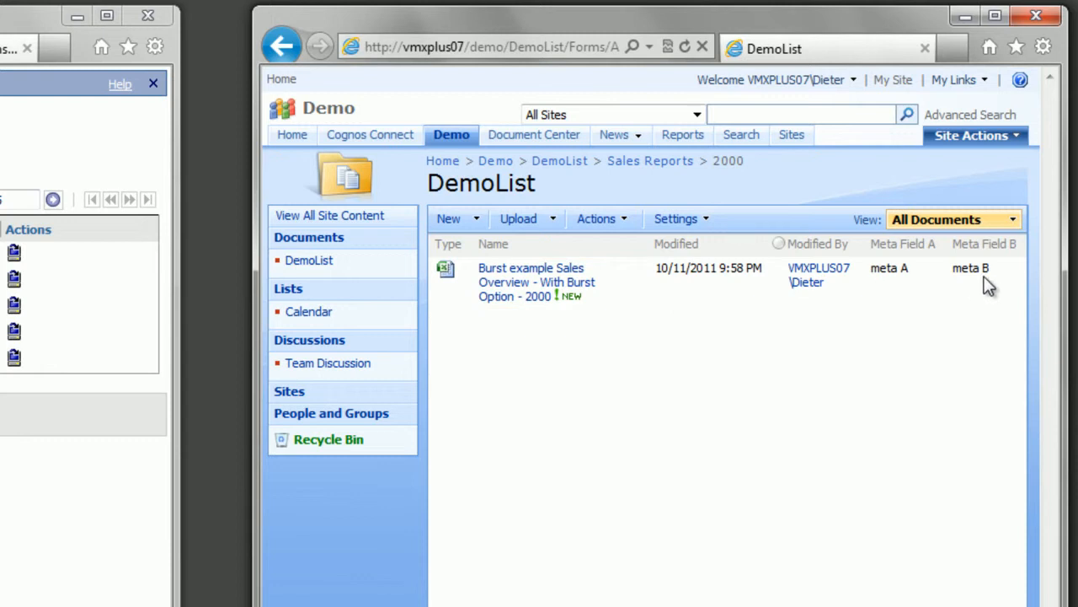
left_click(653, 162)
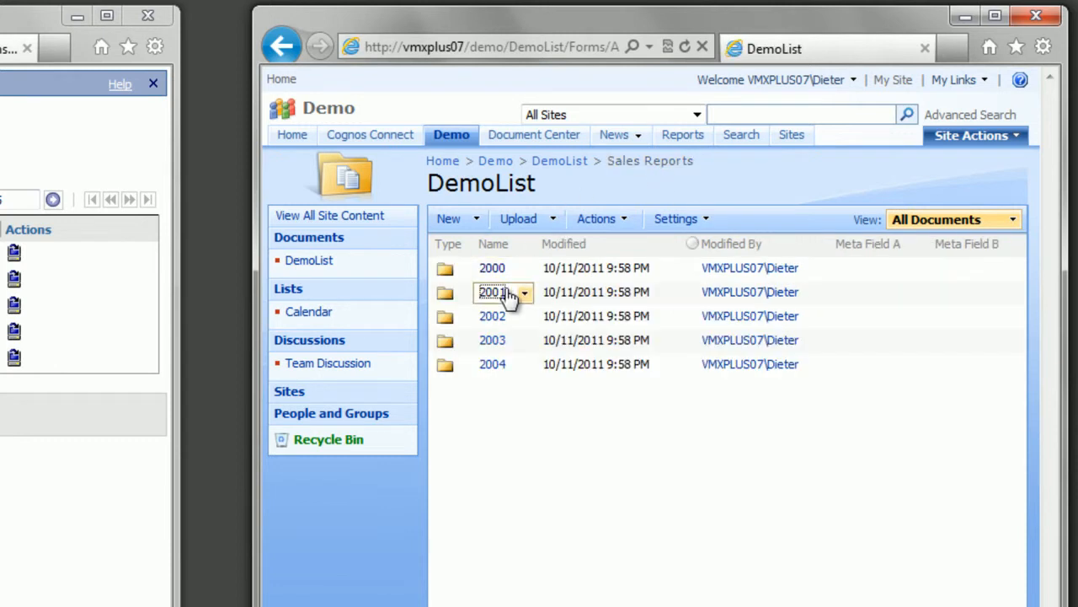
left_click(504, 292)
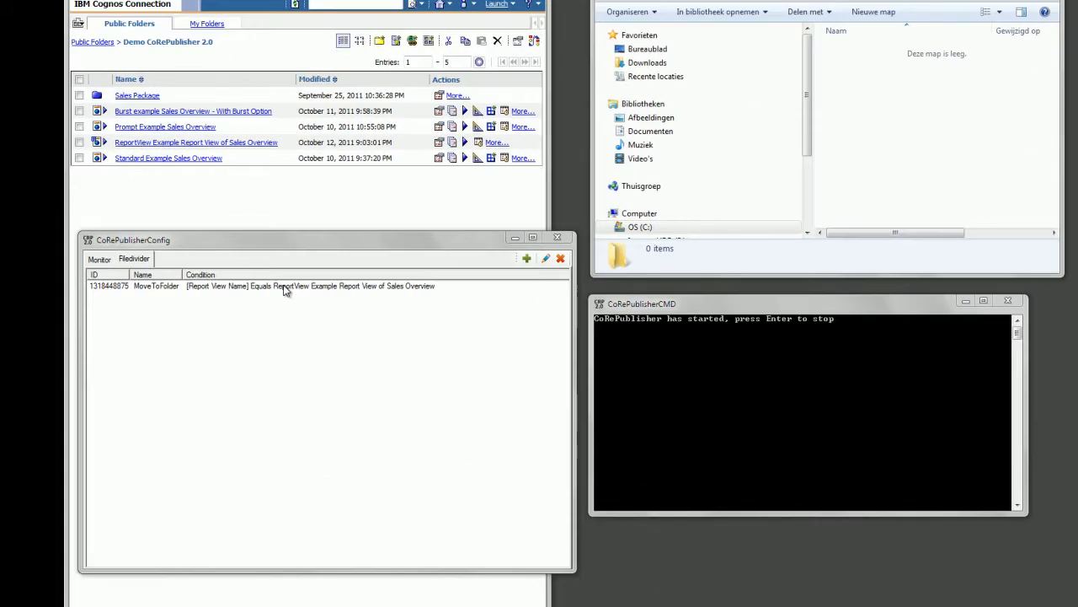
Step: Open the MoveToFolder filedivider, examine its condition with the full value readable, and continue to the variables step
double_click(286, 289)
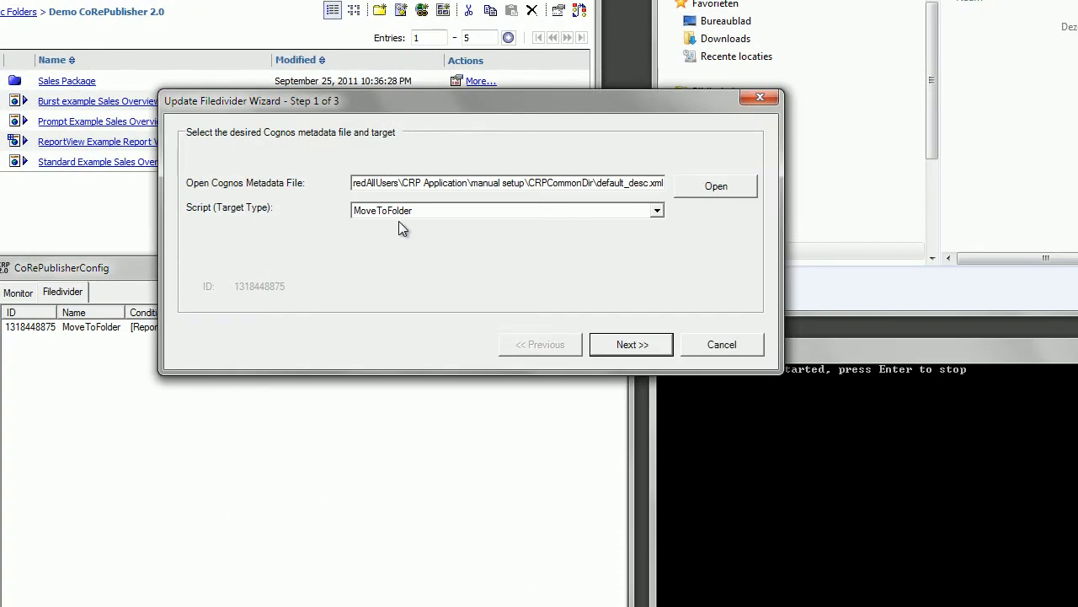
left_click(628, 346)
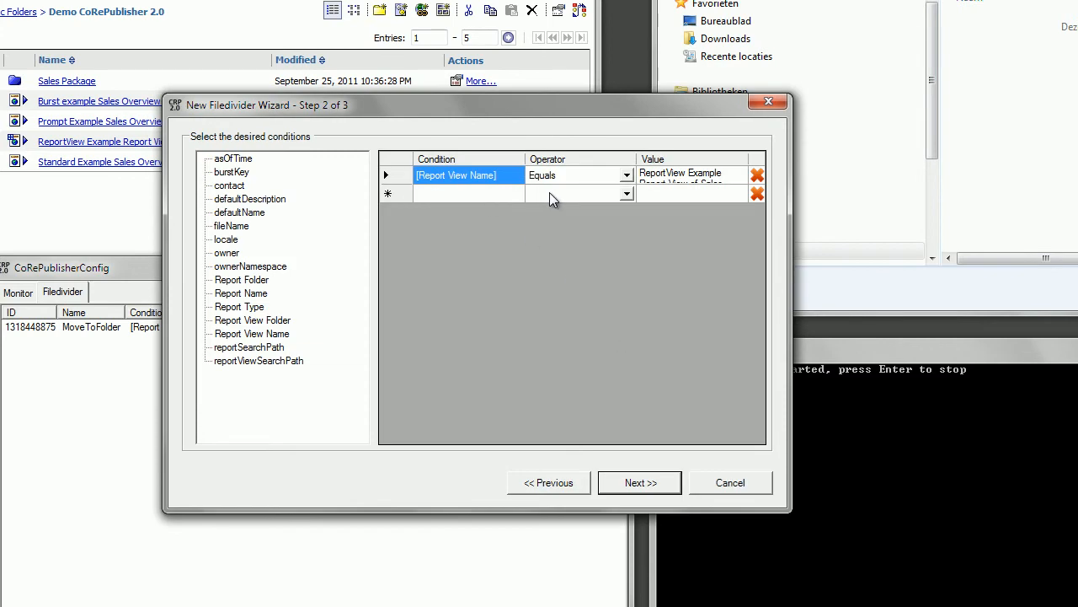
left_click_drag(791, 201, 914, 200)
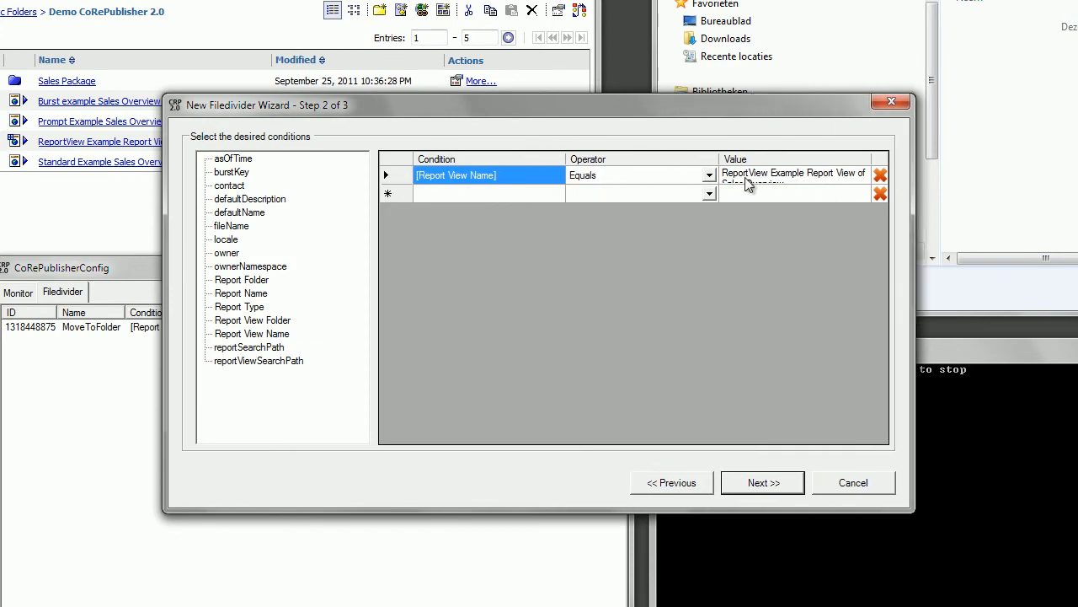
left_click_drag(715, 160, 625, 158)
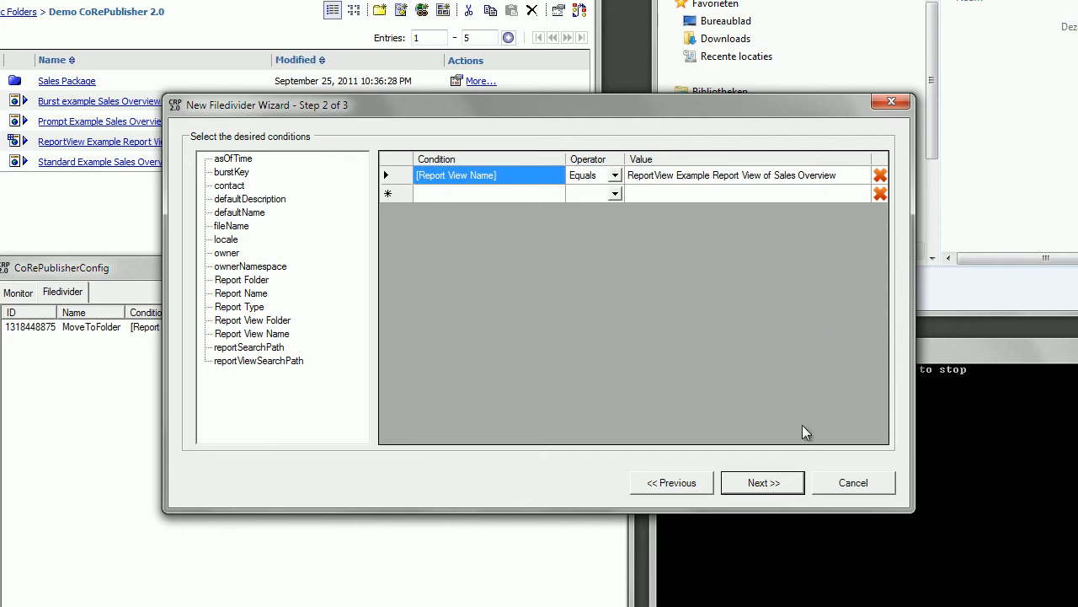
left_click(761, 483)
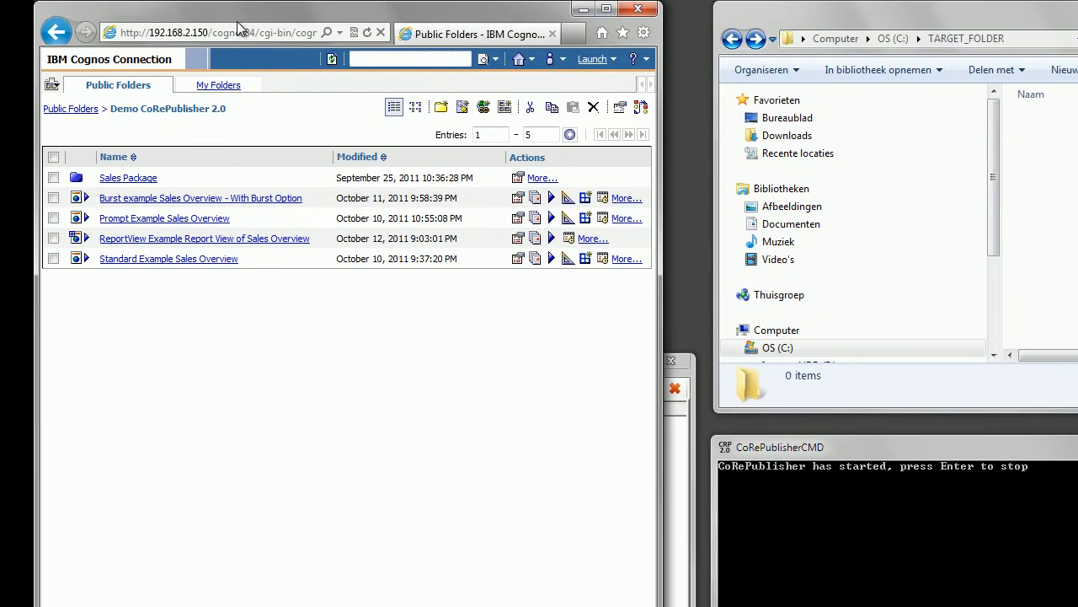
Step: Run the ReportView Example Report View of Sales Overview in the background, replacing the HTML format with PDF
left_click_drag(317, 236, 134, 237)
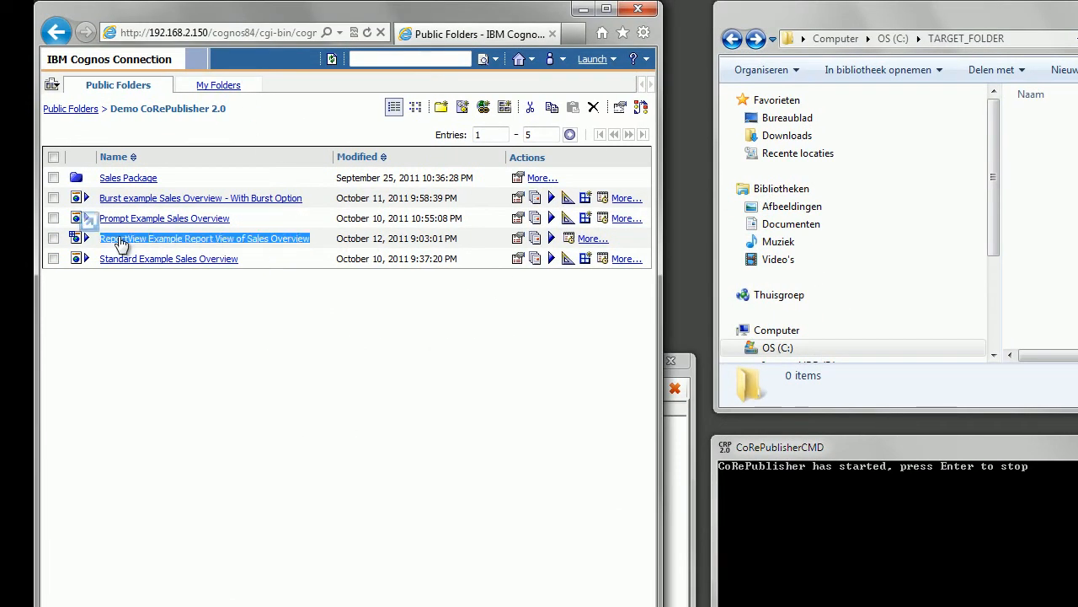
left_click(552, 238)
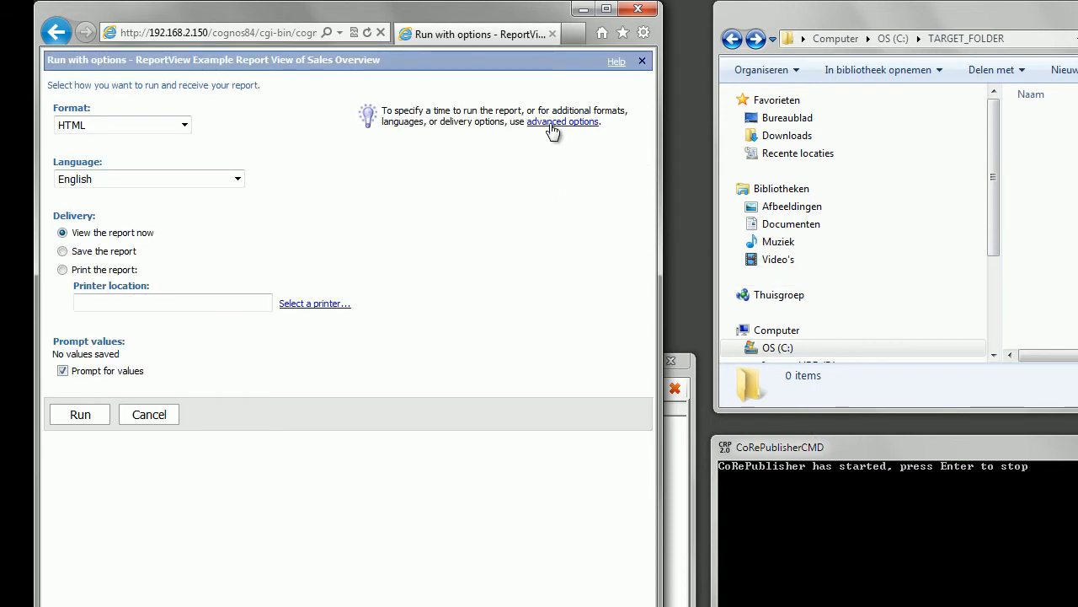
left_click(552, 121)
left_click(62, 155)
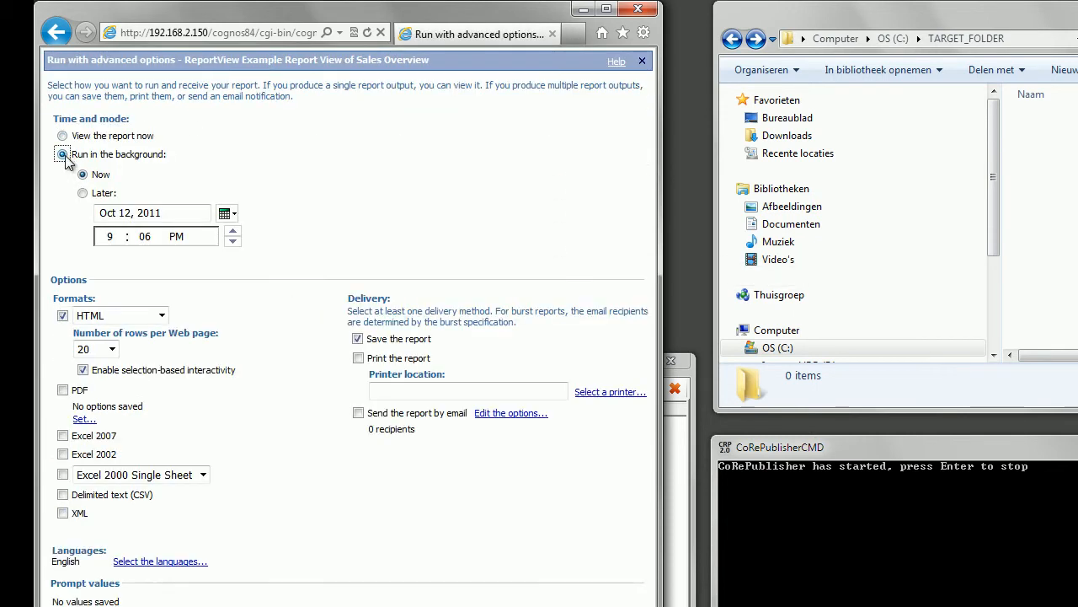
left_click(63, 316)
left_click(59, 371)
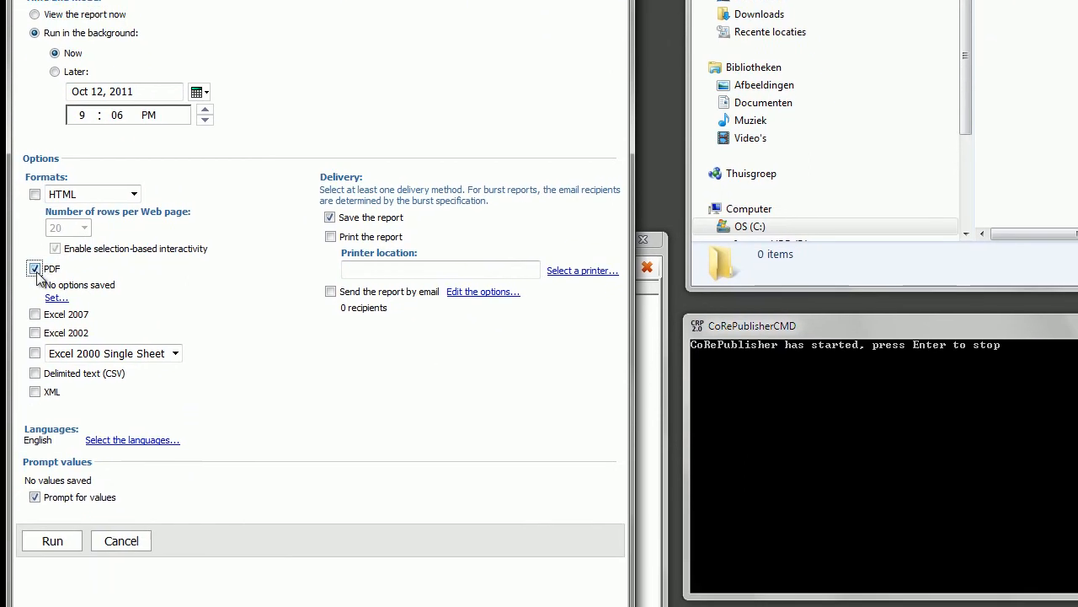
left_click(42, 531)
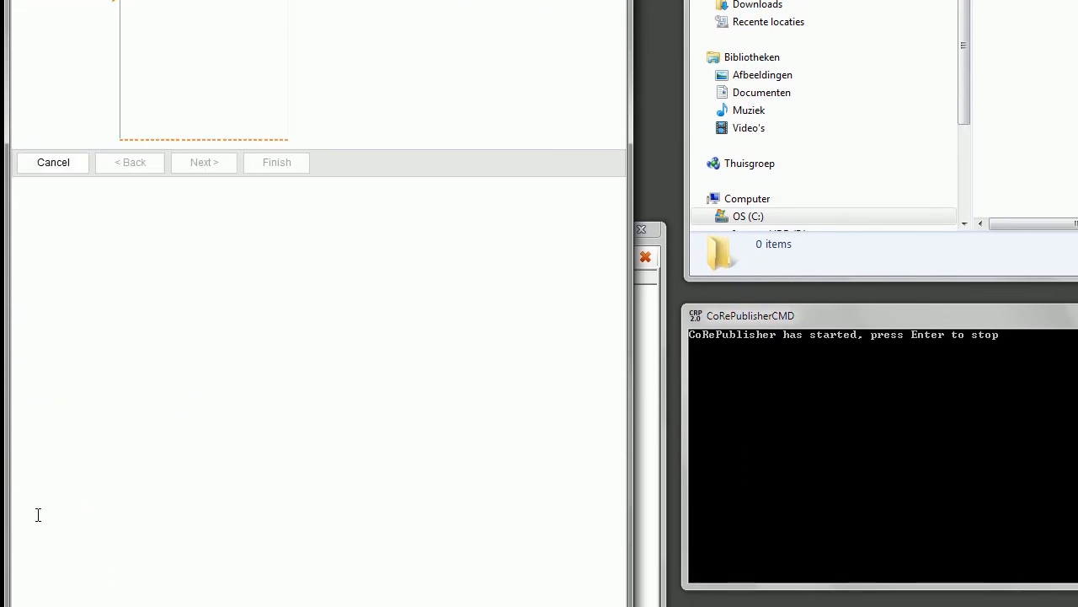
Step: Answer the report view's country and sales department prompts, and switch to the TARGET_FOLDER window
left_click(181, 84)
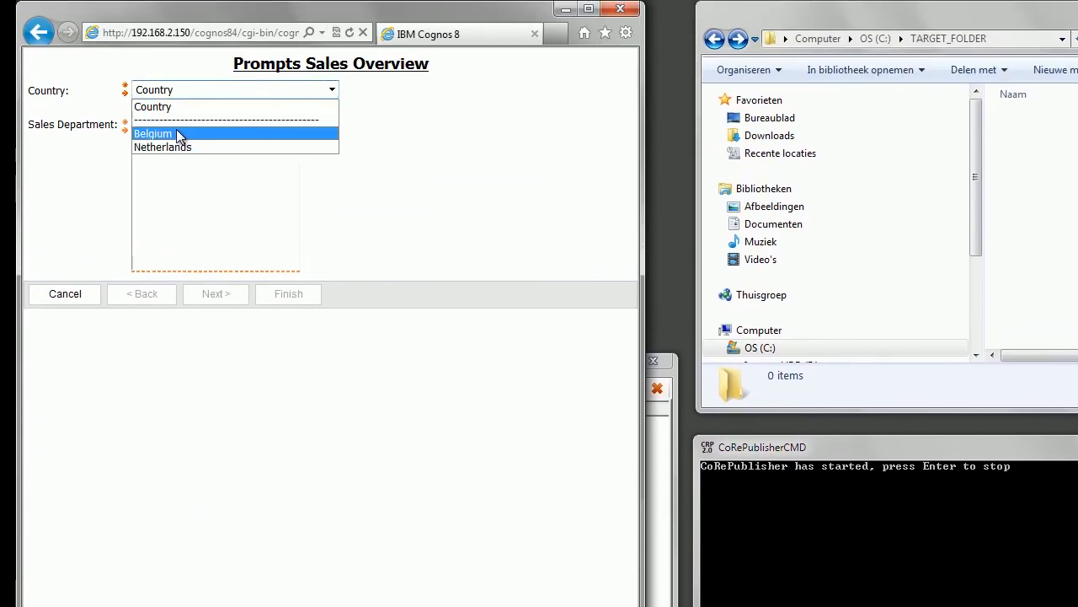
left_click(177, 132)
left_click_drag(169, 125, 139, 203)
left_click(289, 308)
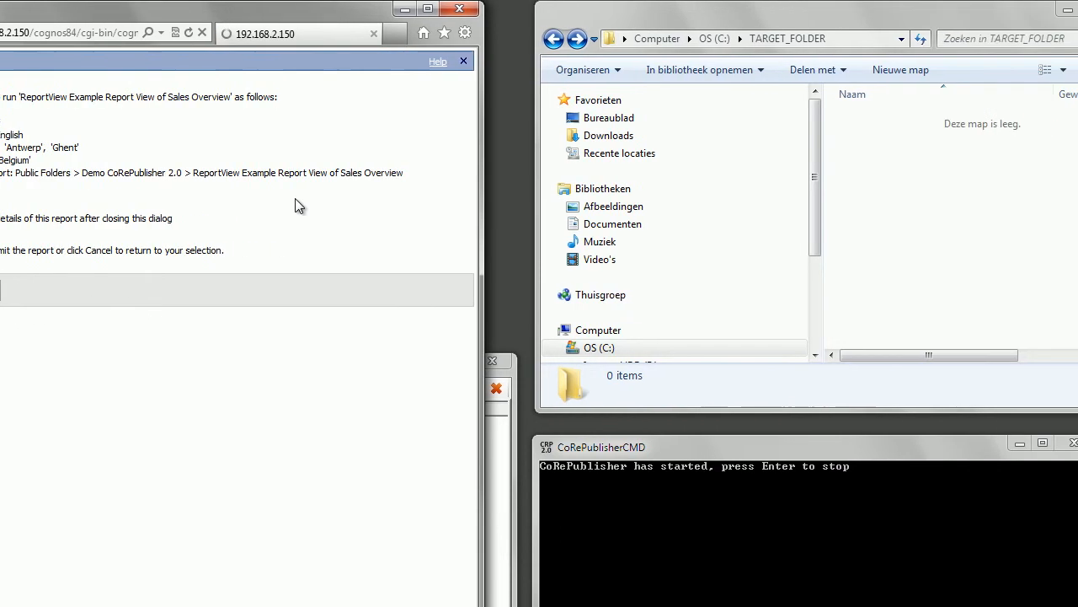
left_click(756, 23)
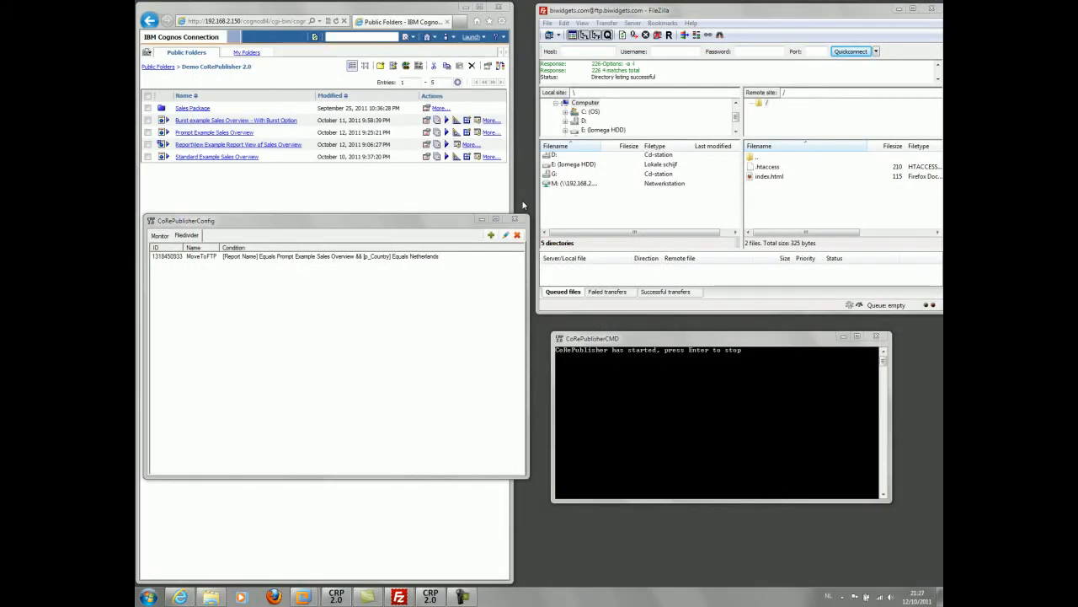
Step: Open the MoveToFTP filedivider, examine its report name and country conditions and its FTP target path, and finish the wizard
double_click(345, 257)
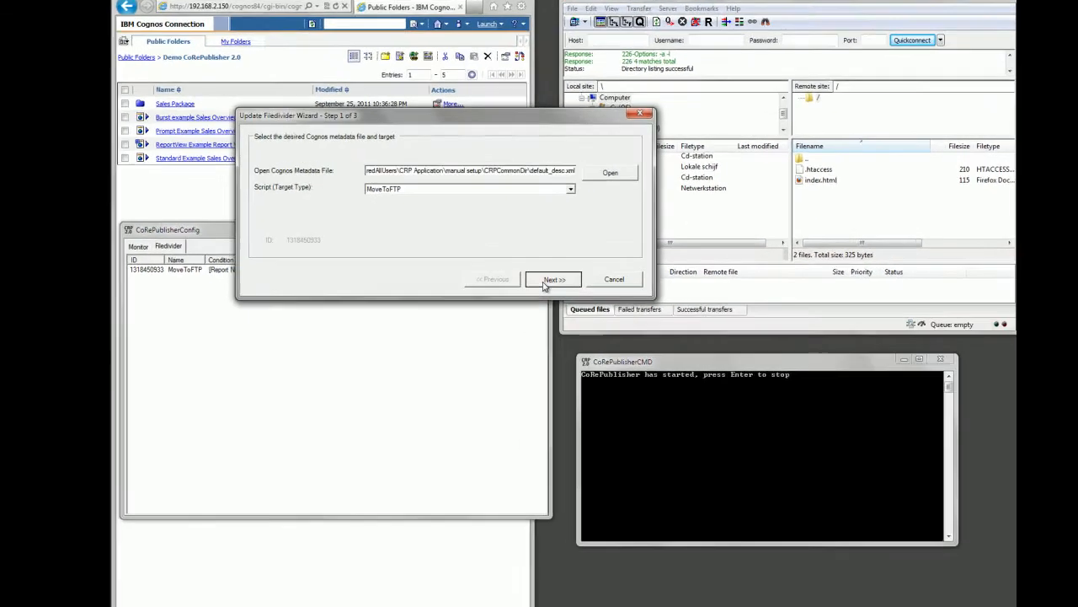
left_click(531, 264)
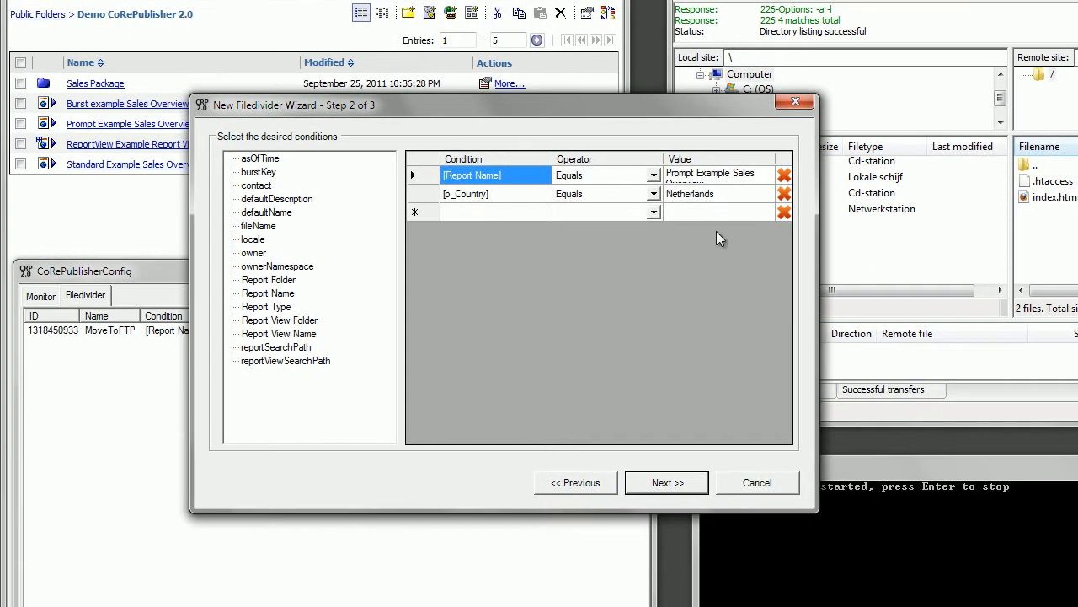
left_click_drag(812, 225, 885, 224)
left_click_drag(709, 157, 648, 157)
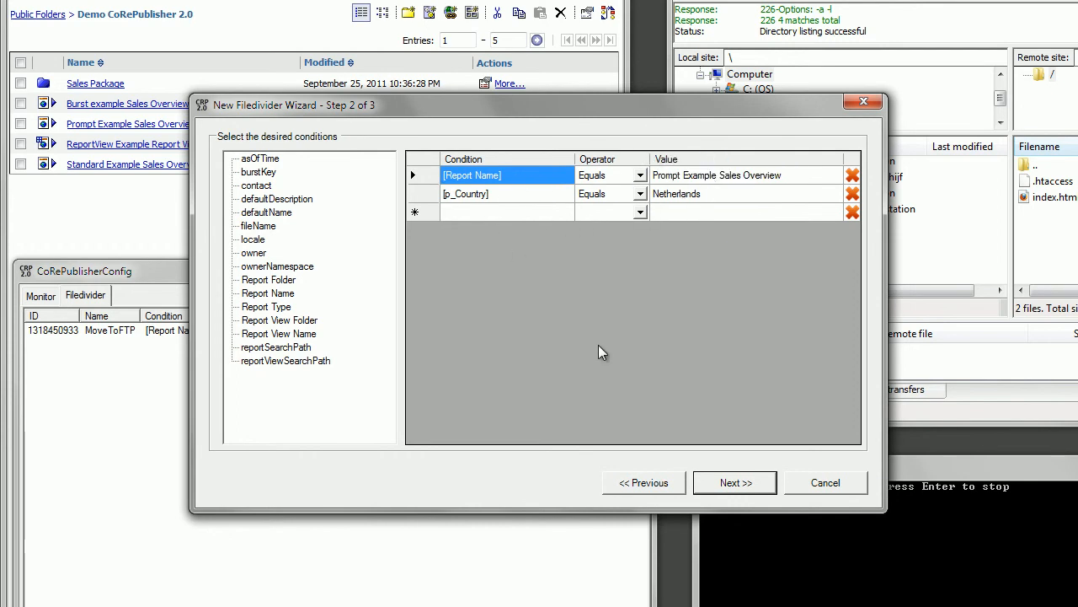
left_click(710, 477)
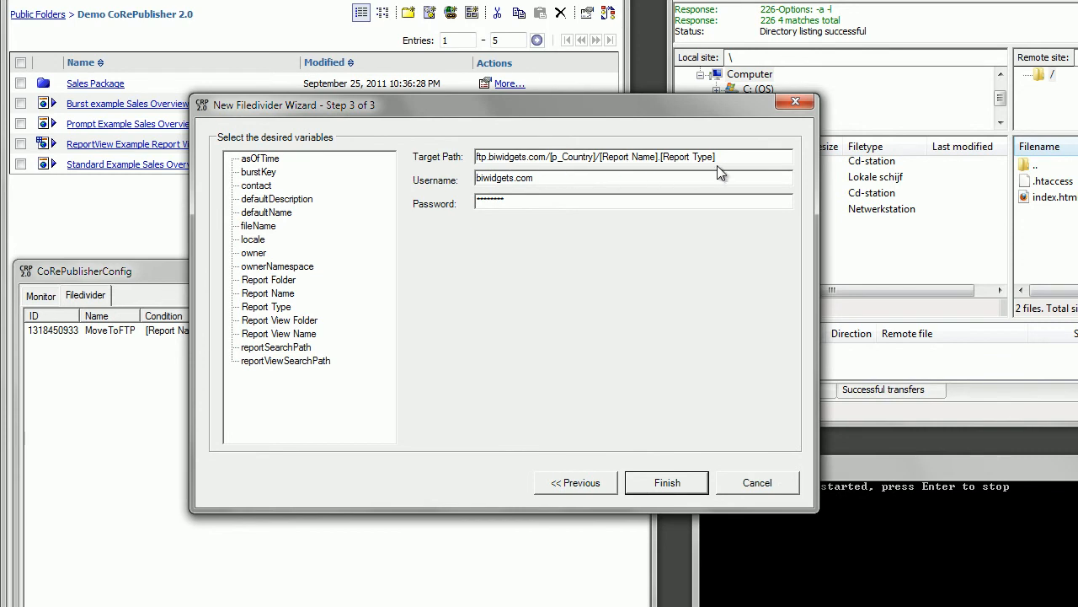
left_click(687, 481)
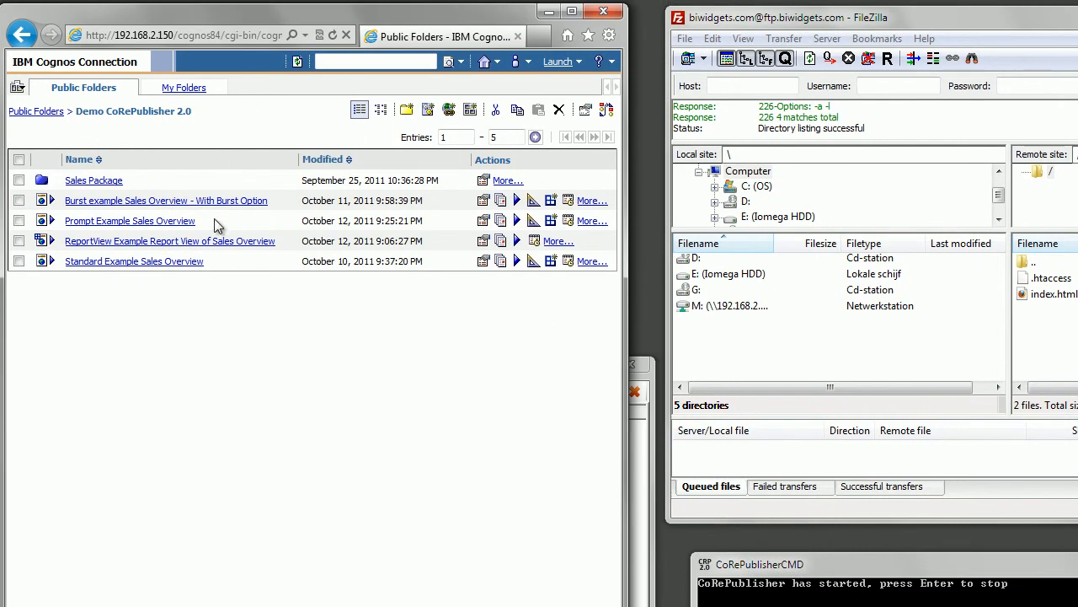
Step: Run the Prompt Example Sales Overview report in the background, replacing the HTML format with Excel 2007
left_click_drag(215, 220, 90, 224)
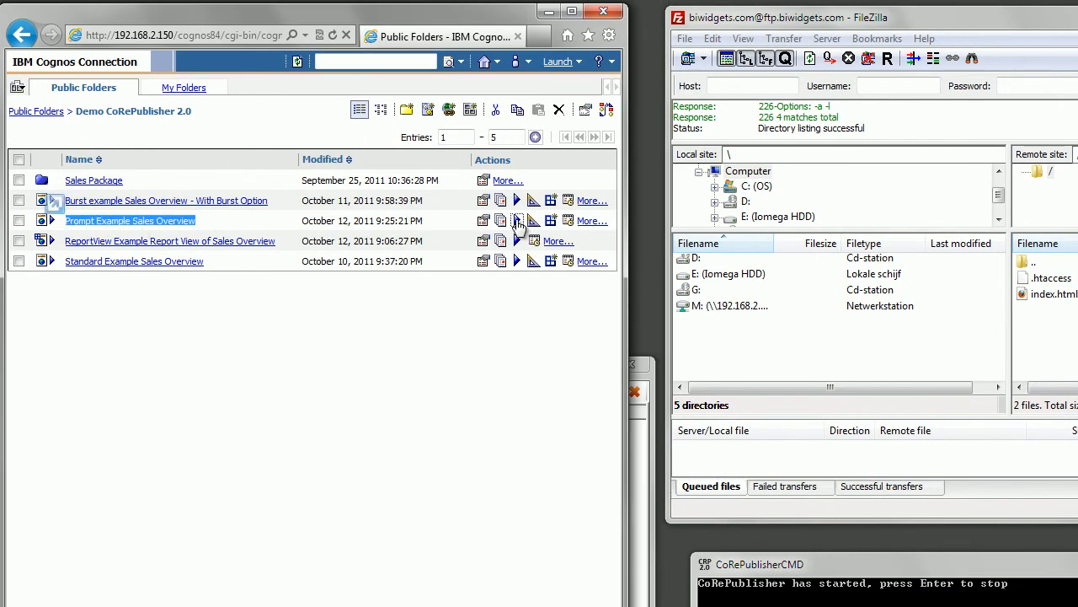
left_click(517, 221)
left_click(511, 124)
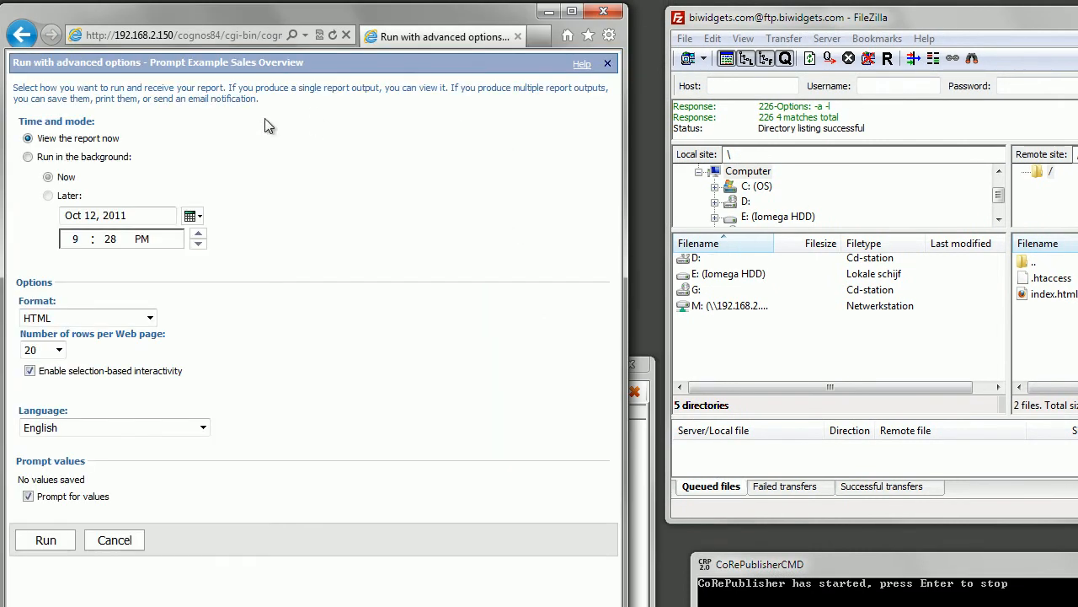
left_click(40, 157)
left_click(27, 318)
left_click(27, 438)
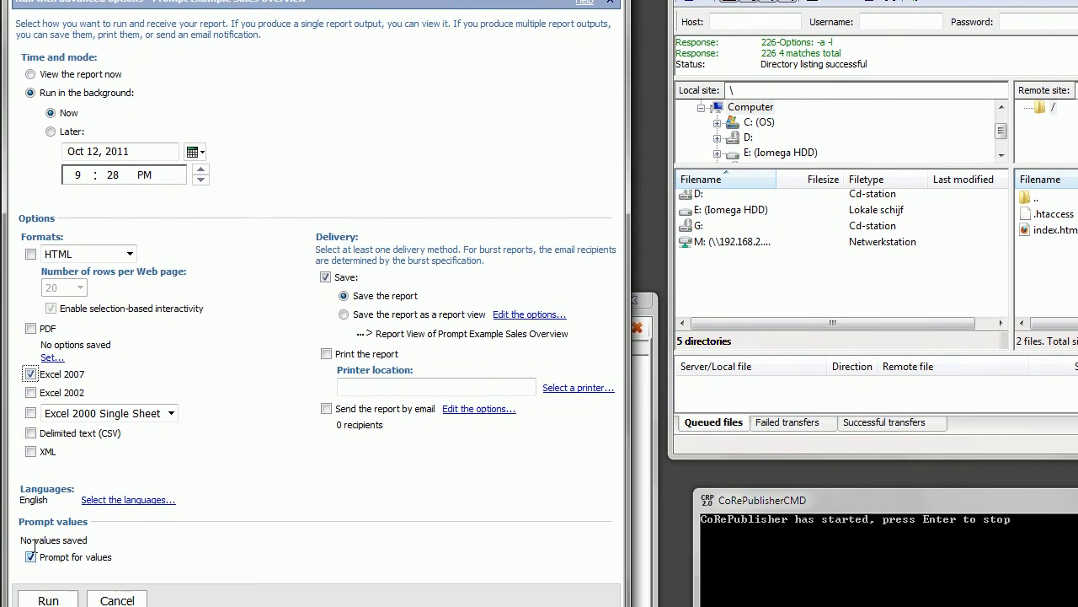
left_click(47, 571)
Step: Answer the prompts with Netherlands and the Amsterdam and Rotterdam sales departments, and submit the run without displaying its details
left_click(166, 95)
left_click(152, 149)
left_click_drag(145, 128, 145, 141)
left_click(257, 312)
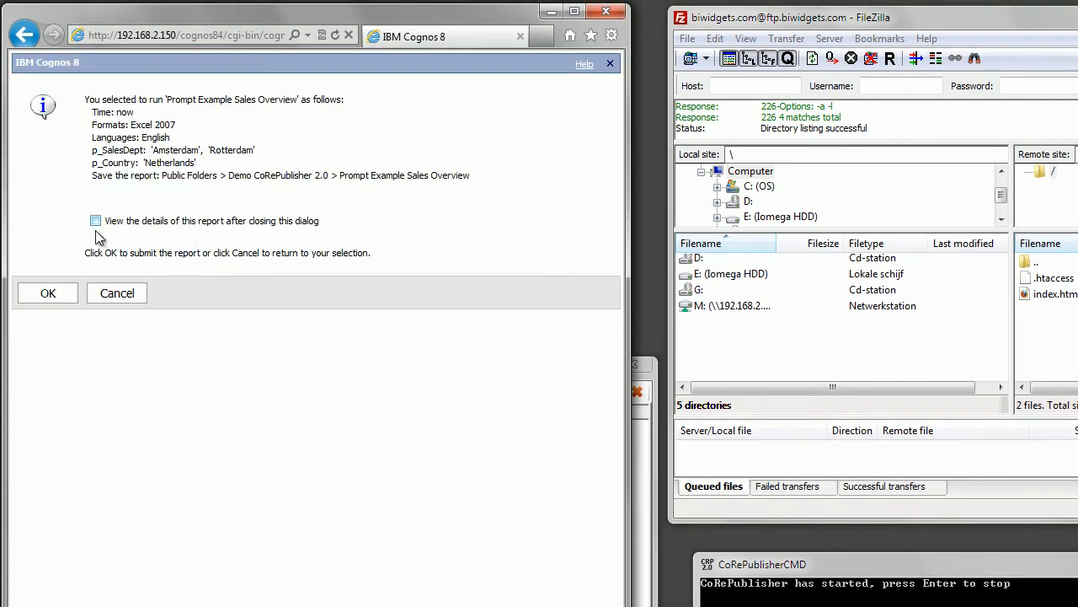
left_click(47, 295)
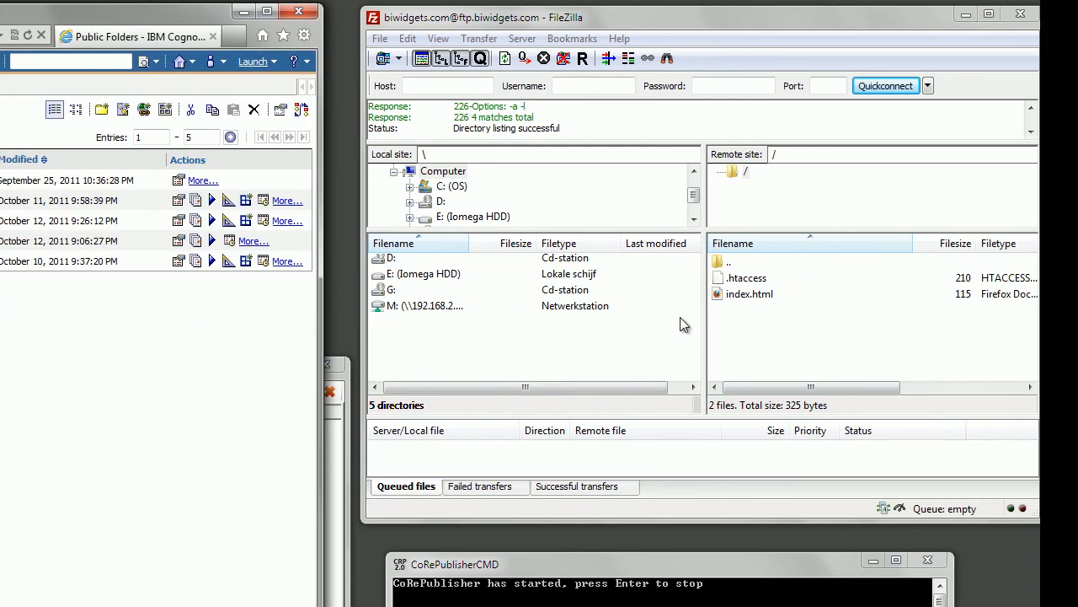
Step: Refresh the file lists in FileZilla and open the Netherlands folder on the remote FTP site
left_click(506, 59)
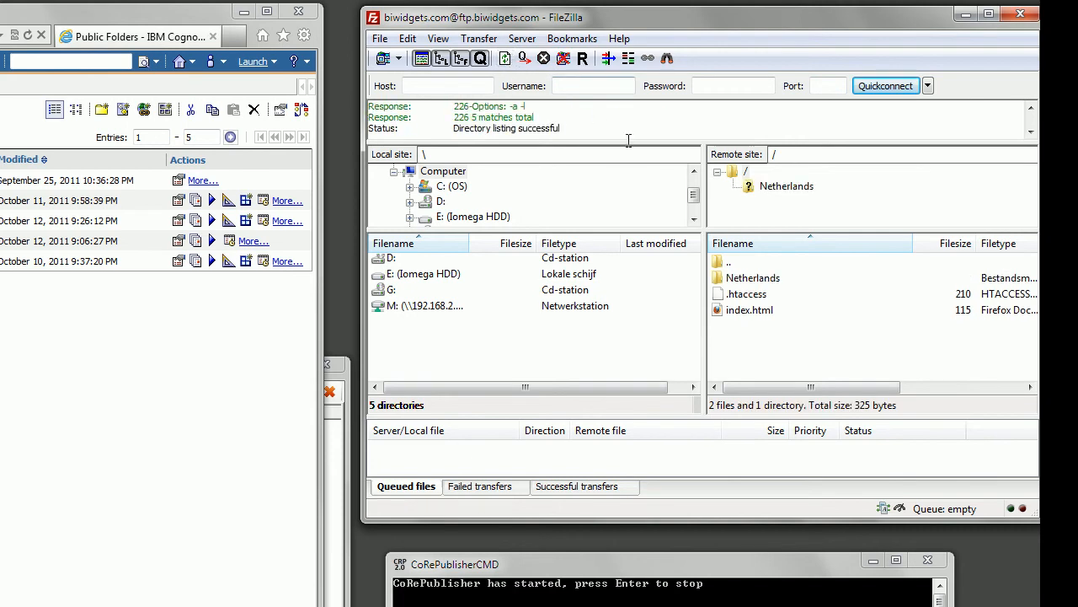
left_click(753, 281)
double_click(752, 280)
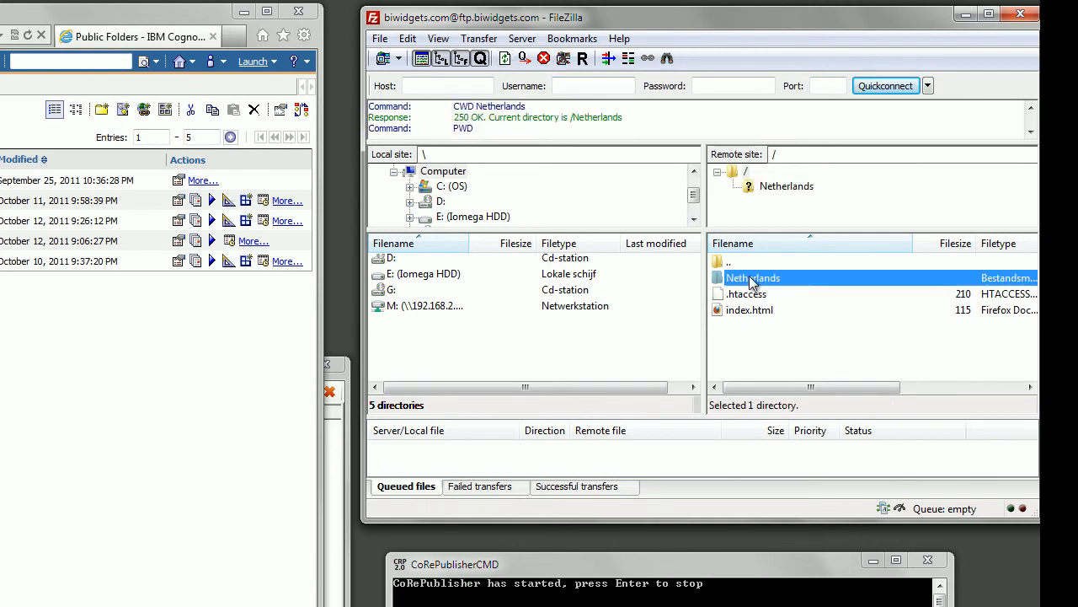